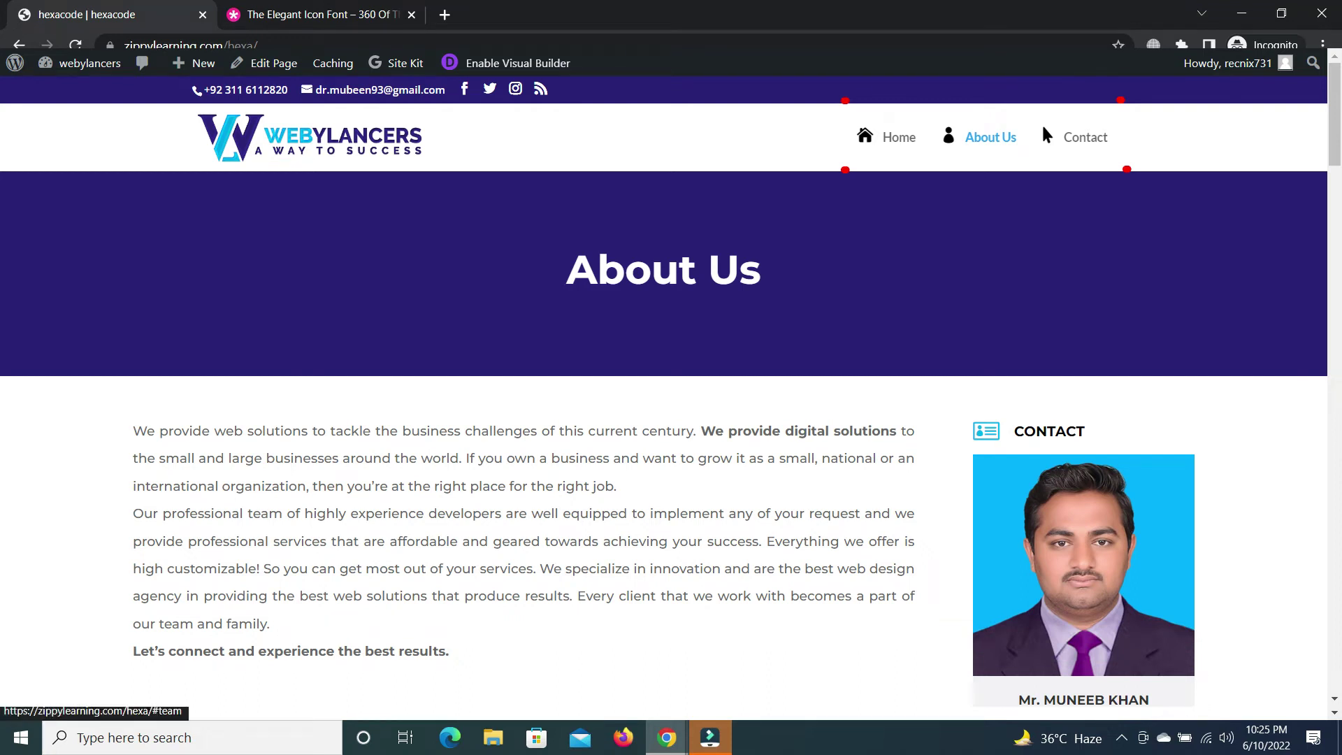
- Load the hexacode homepage with the FinTech banner and the Home, Team, Contact menu
{"action": "left_click", "coordinate": [892, 136]}
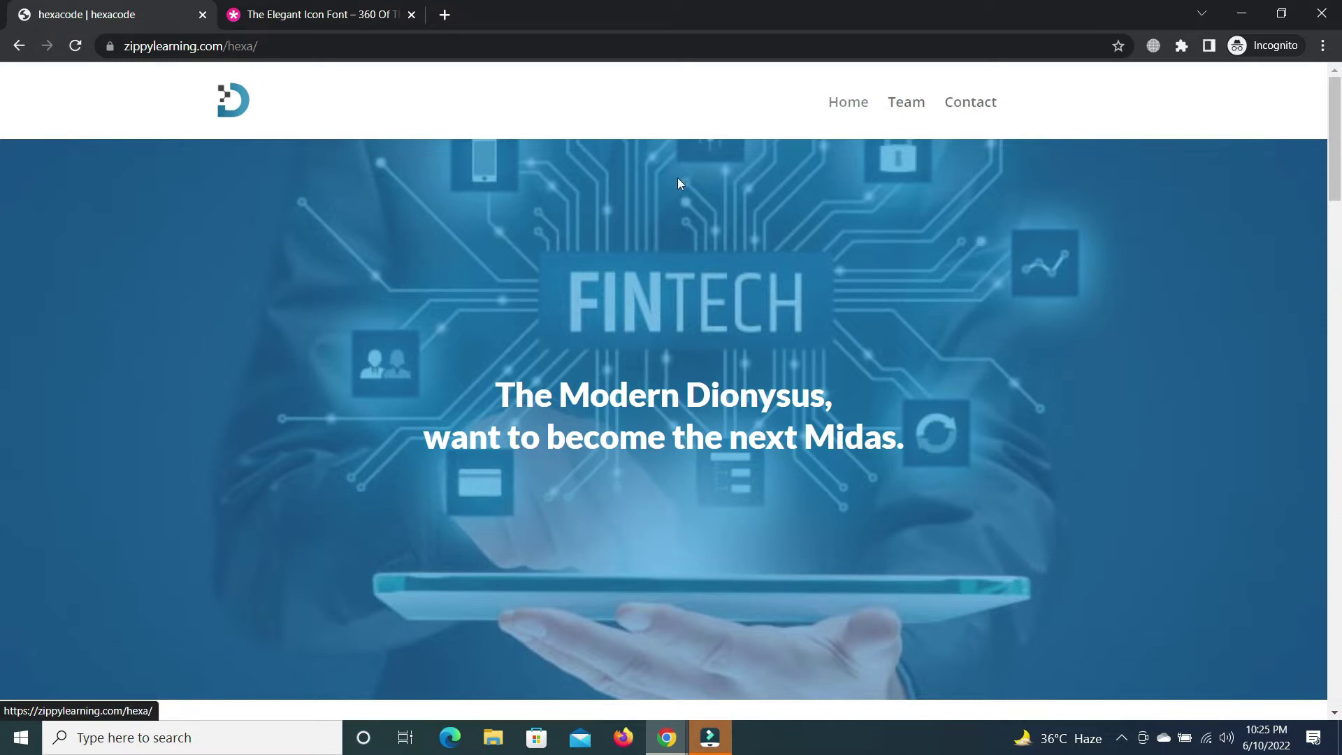
- Sign in through wp-admin with the saved credentials to reach the hexacode Dashboard
{"action": "left_click", "coordinate": [404, 49]}
{"action": "type", "text": "w"}
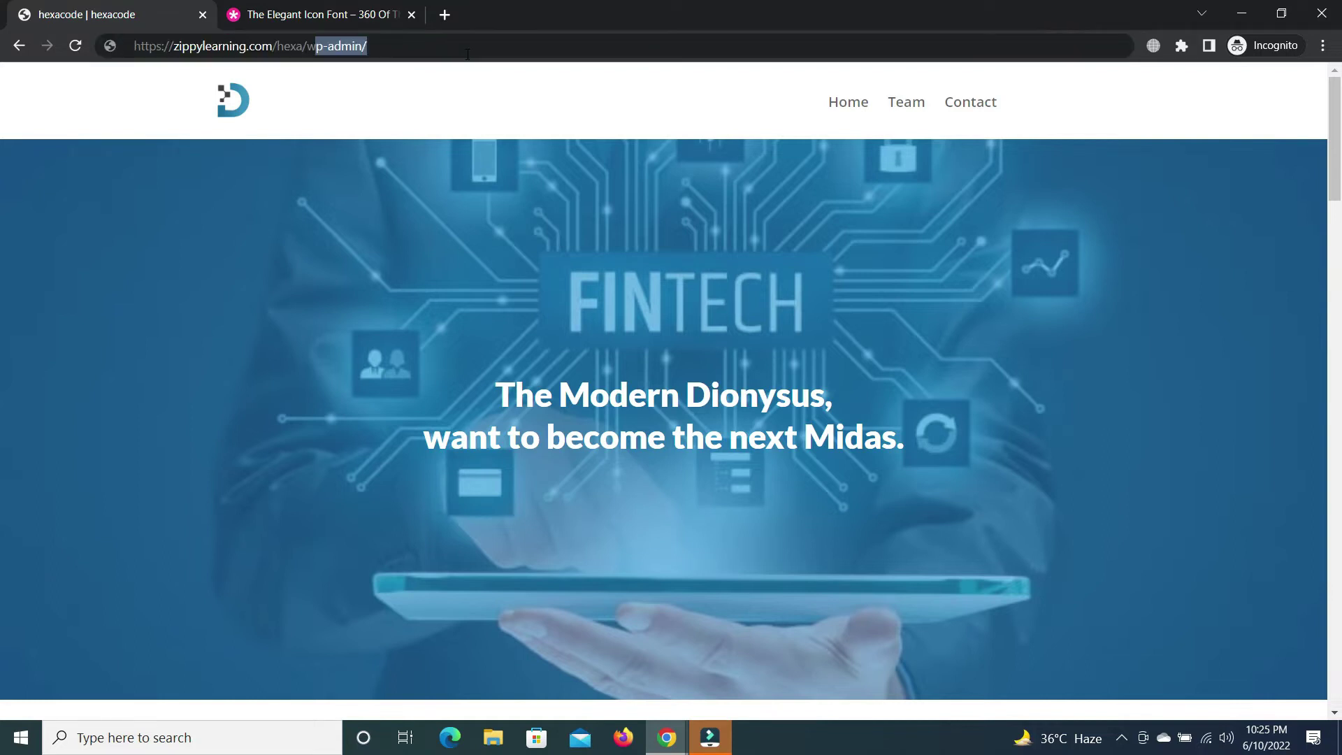
{"action": "left_click", "coordinate": [474, 78]}
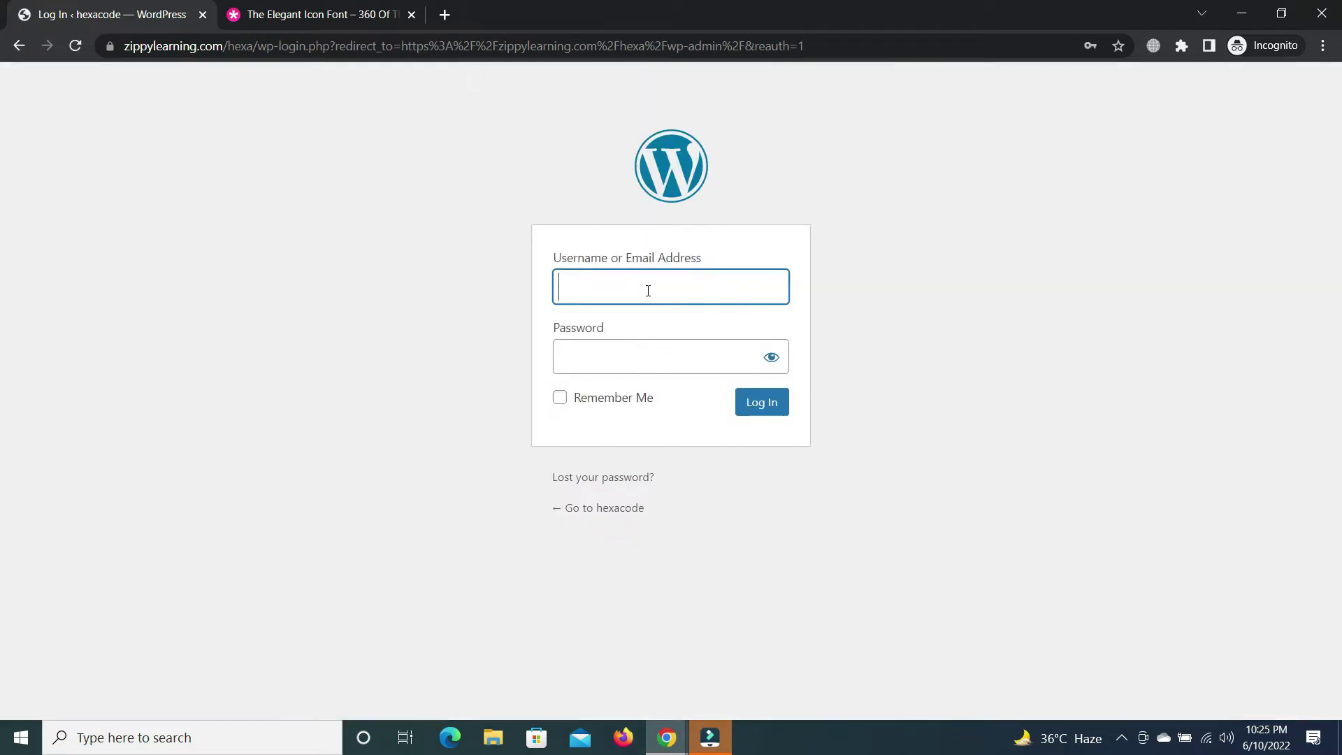
{"action": "left_click", "coordinate": [650, 290]}
{"action": "left_click", "coordinate": [676, 331]}
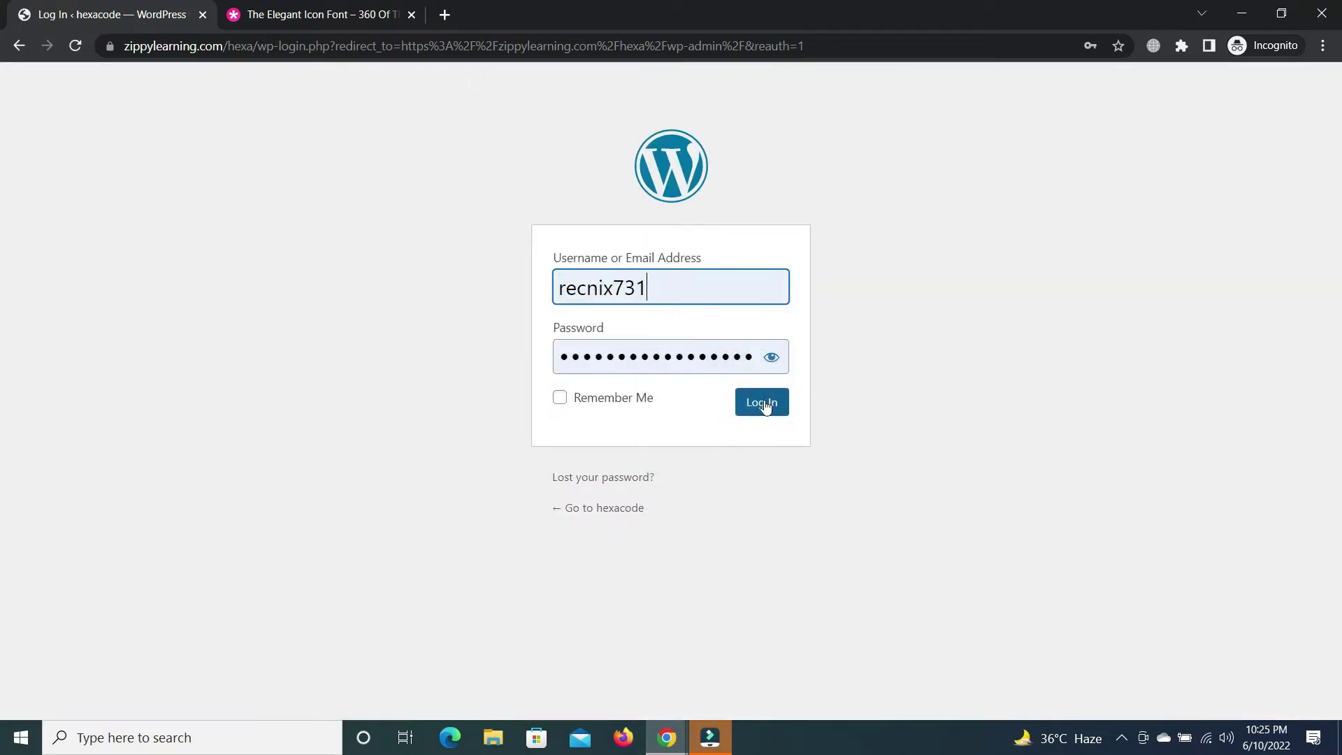
{"action": "left_click", "coordinate": [765, 407]}
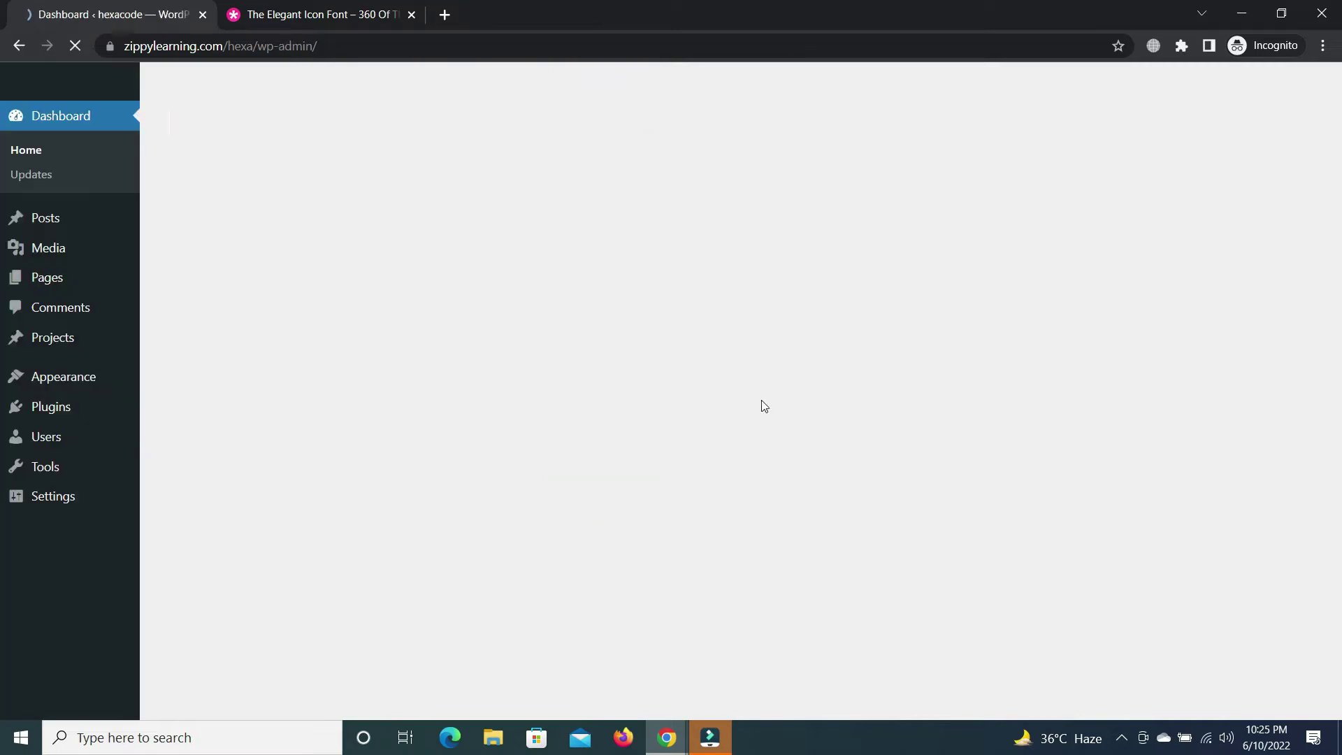
{"action": "mouse_move", "coordinate": [63, 376]}
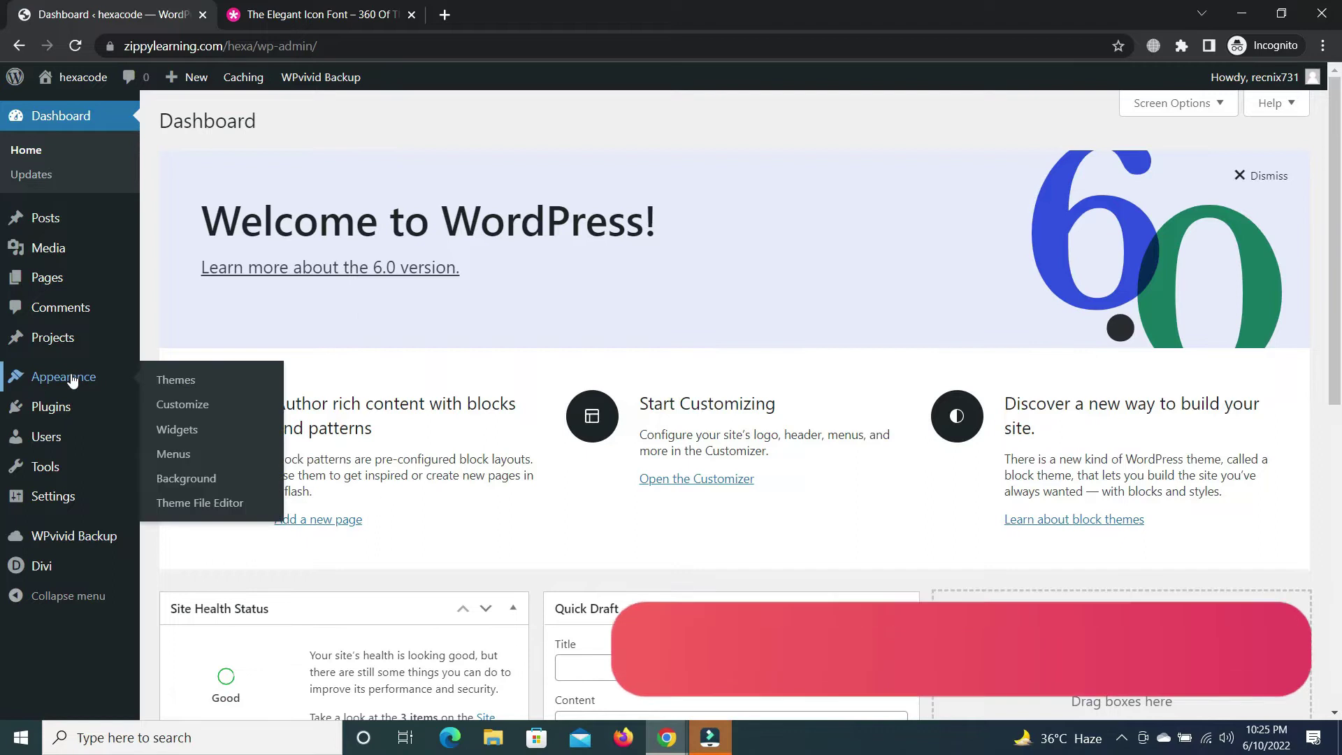
- Open Appearance > Menus and enable CSS Classes in Screen Options
{"action": "left_click", "coordinate": [193, 454]}
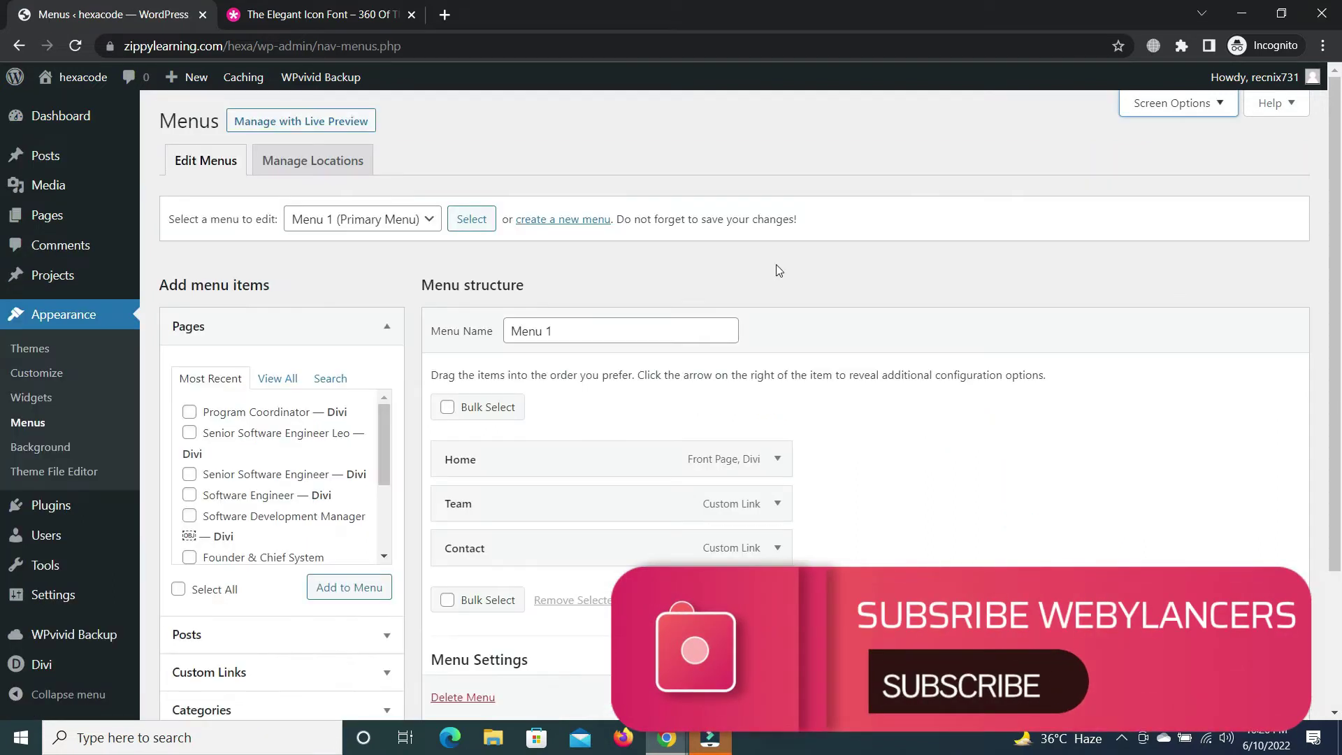
{"action": "left_click", "coordinate": [1175, 110]}
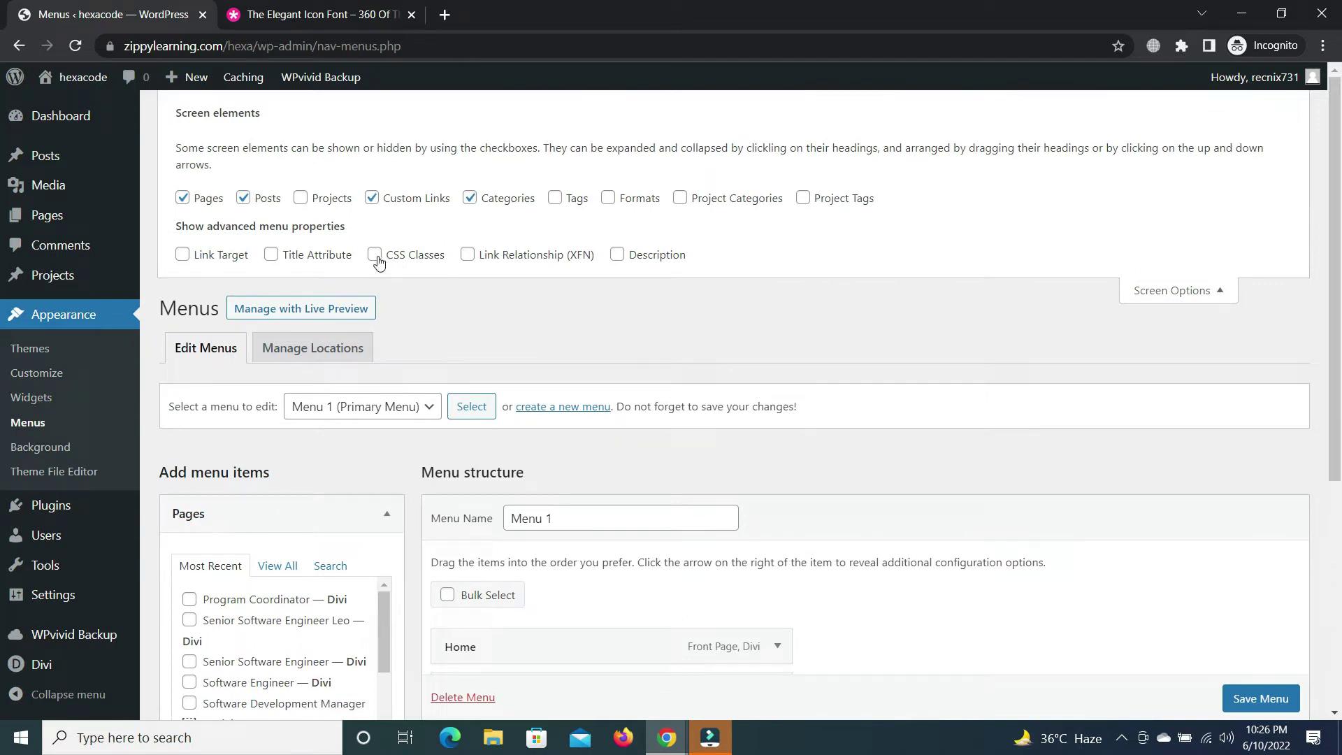
{"action": "left_click", "coordinate": [376, 256]}
{"action": "left_click", "coordinate": [1153, 290]}
{"action": "scroll", "coordinate": [779, 290], "scroll_direction": "down", "scroll_amount": 2}
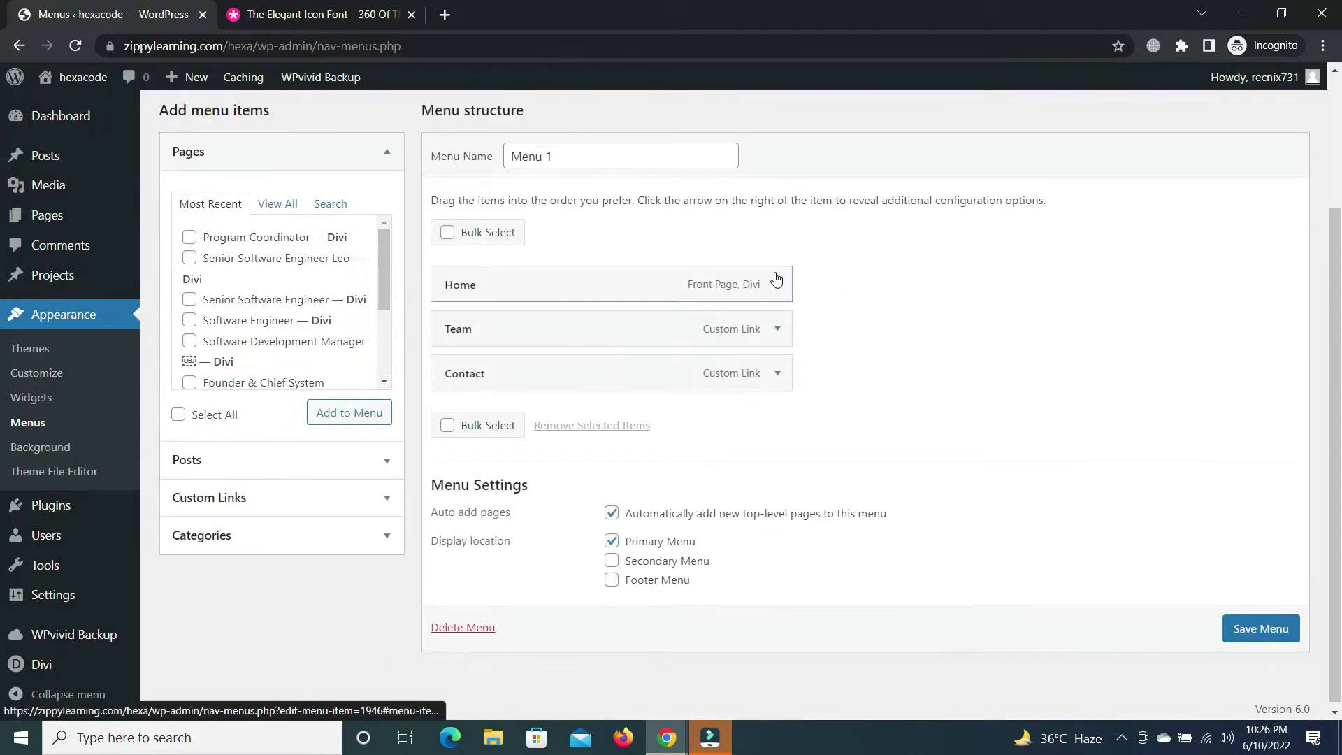
- Give the Home menu item the CSS class menu-home and copy it
{"action": "left_click", "coordinate": [777, 278]}
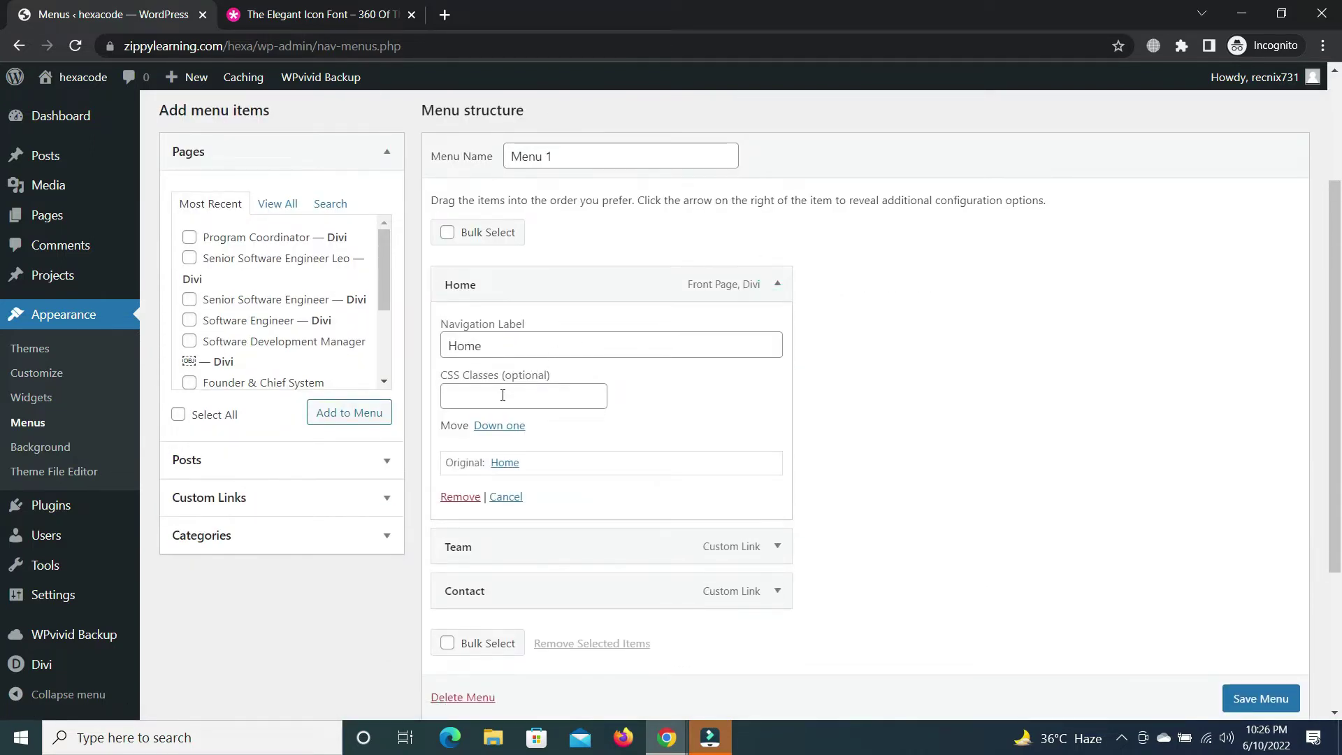
{"action": "left_click", "coordinate": [502, 394]}
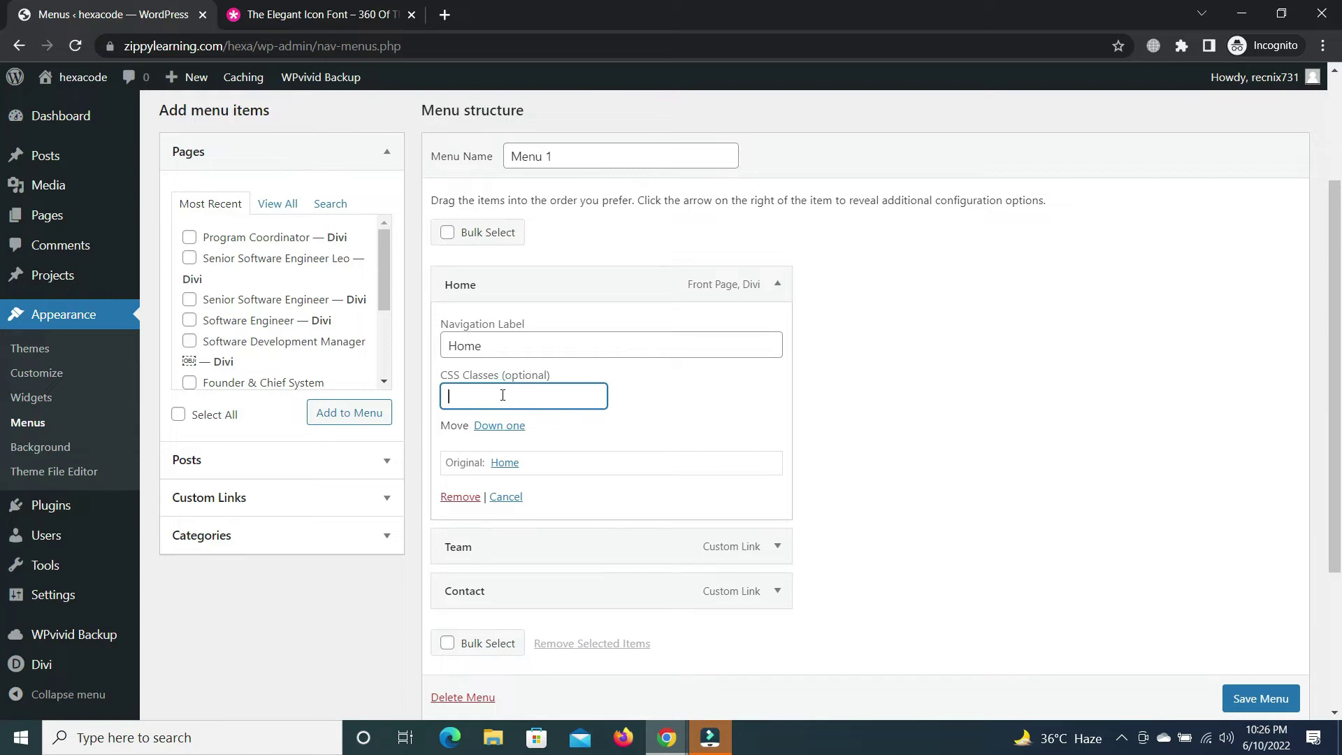
{"action": "type", "text": "menu-"}
{"action": "type", "text": "home"}
{"action": "key", "text": "ctrl+a"}
{"action": "key", "text": "ctrl+c"}
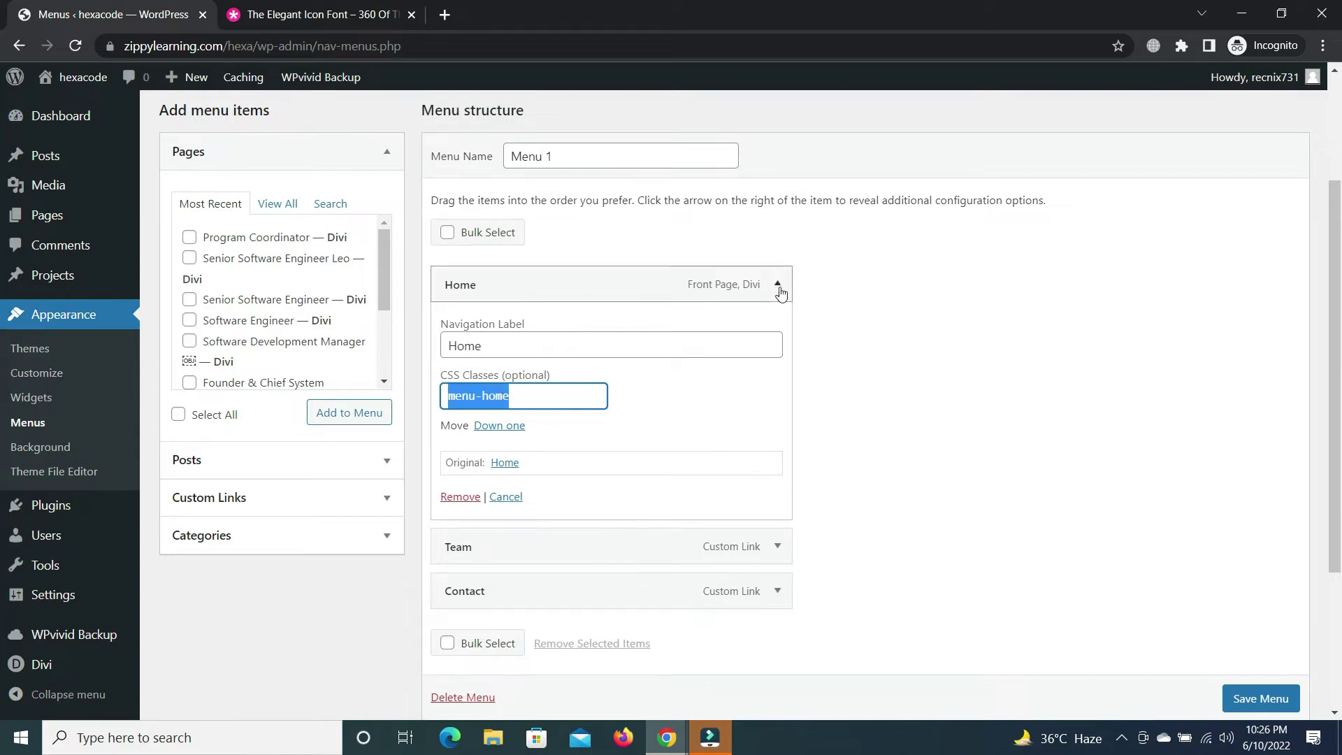
{"action": "left_click", "coordinate": [777, 284]}
- Set the Team menu item's CSS class to menu-team
{"action": "left_click", "coordinate": [777, 330]}
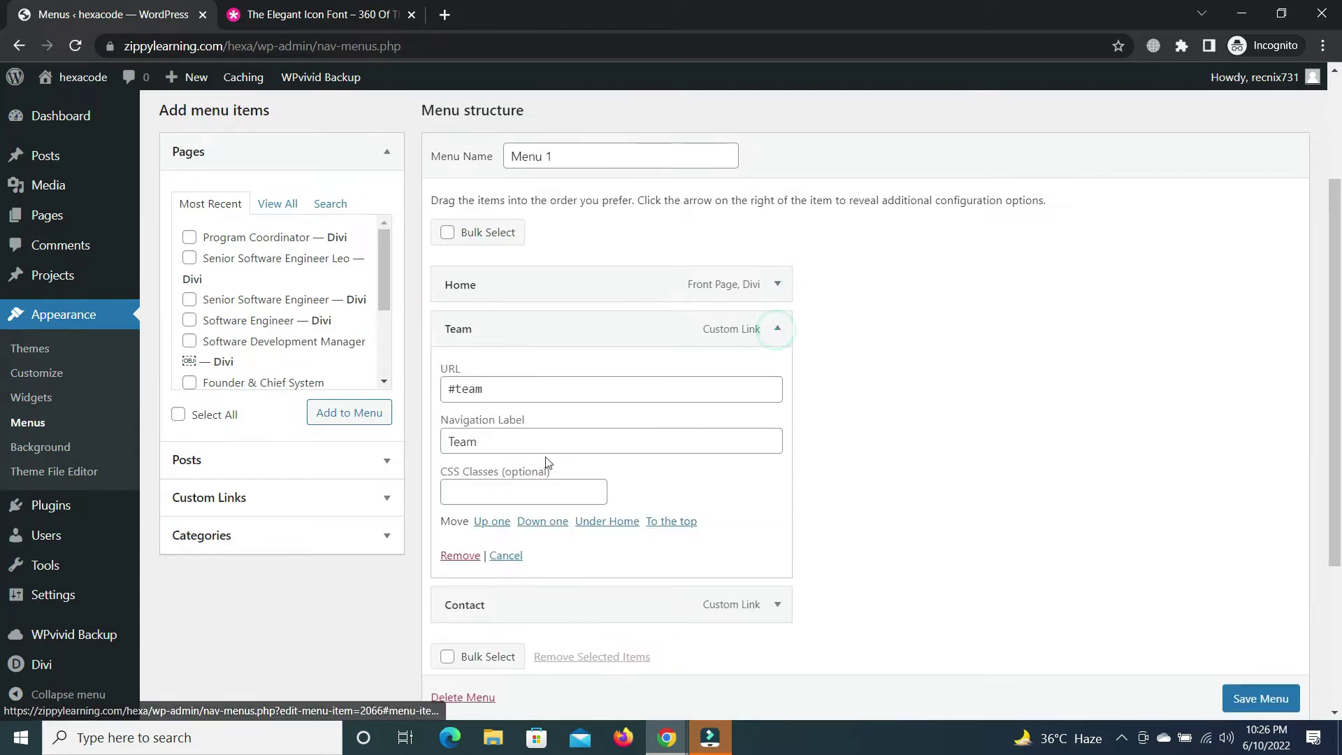
{"action": "left_click", "coordinate": [484, 485]}
{"action": "key", "text": "ctrl+v"}
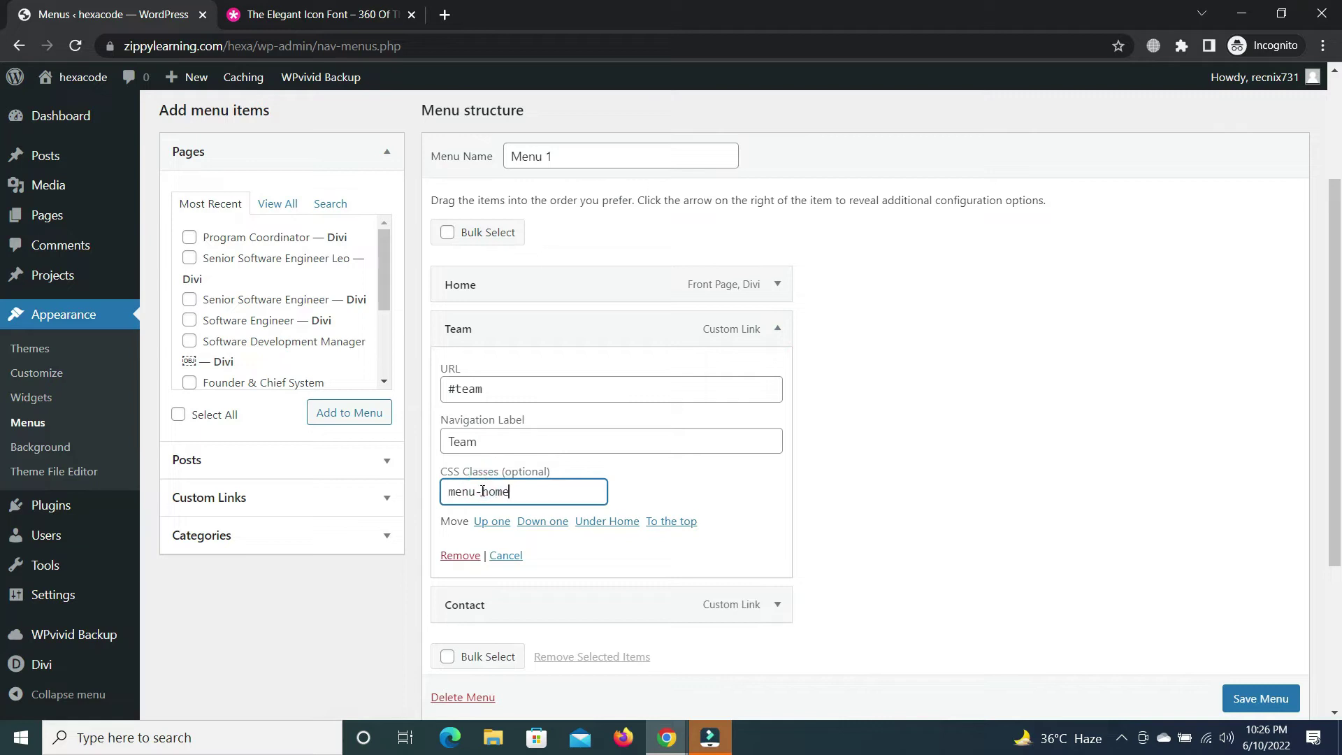
{"action": "left_click_drag", "start_coordinate": [482, 491], "coordinate": [565, 489]}
{"action": "type", "text": "tea"}
{"action": "left_click", "coordinate": [778, 329]}
- Set the Contact menu item's CSS class to menu-contact
{"action": "left_click", "coordinate": [777, 375]}
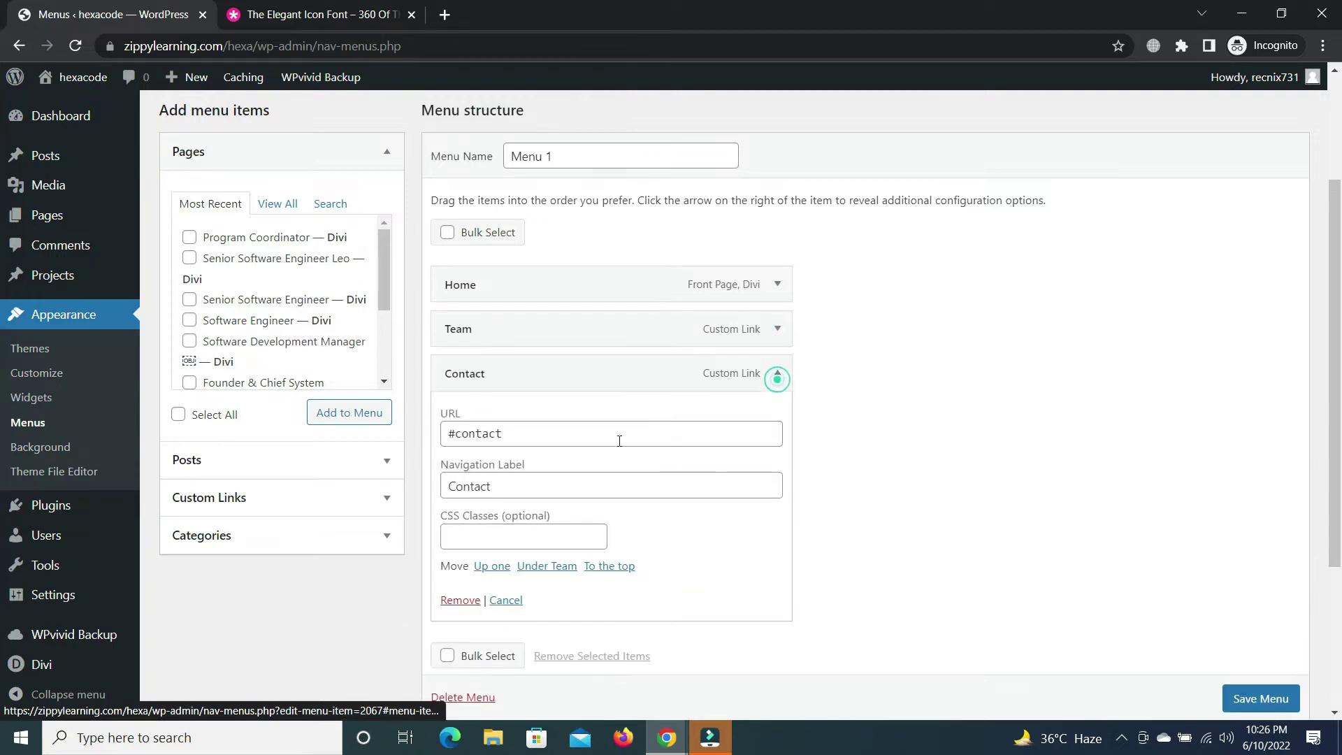
{"action": "left_click", "coordinate": [465, 535]}
{"action": "key", "text": "ctrl+v"}
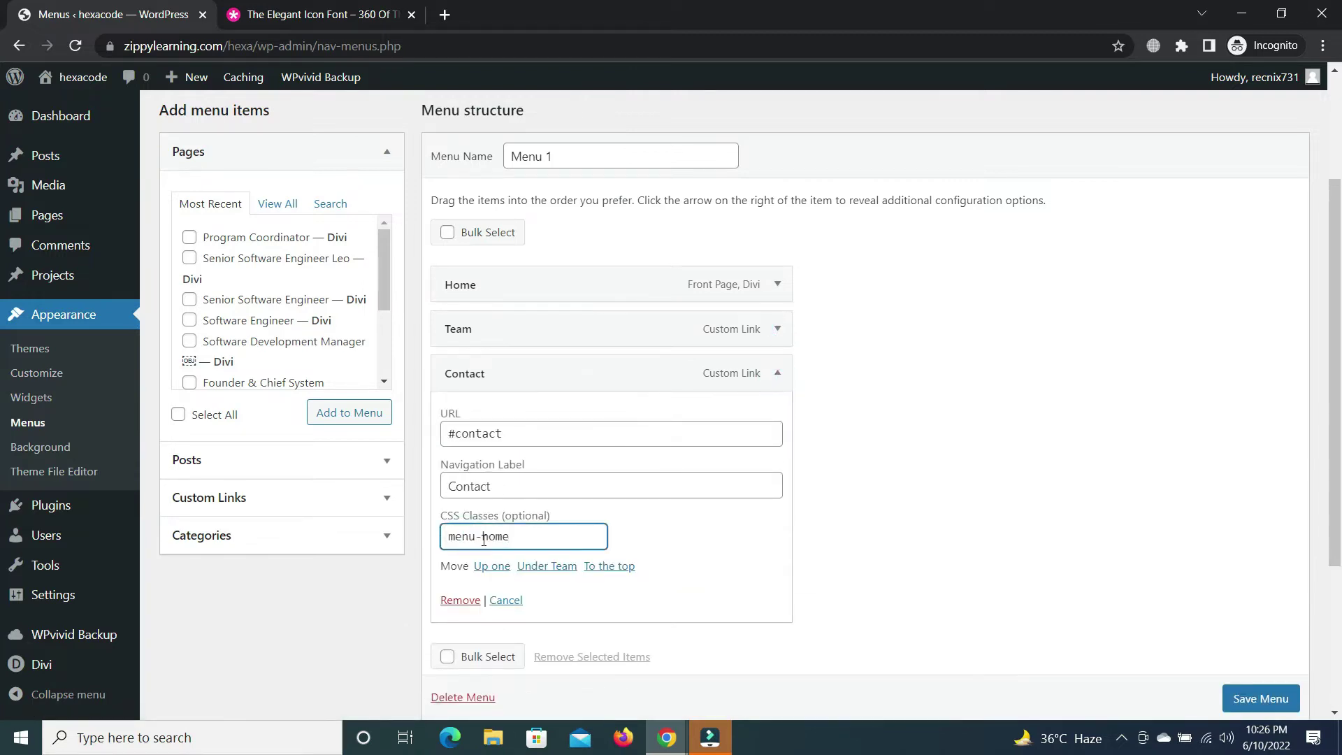
{"action": "left_click_drag", "start_coordinate": [484, 539], "coordinate": [598, 540]}
{"action": "type", "text": "con"}
{"action": "type", "text": "a"}
{"action": "key", "text": "BackSpace"}
{"action": "type", "text": "tact"}
{"action": "scroll", "coordinate": [566, 546], "scroll_direction": "down", "scroll_amount": 1}
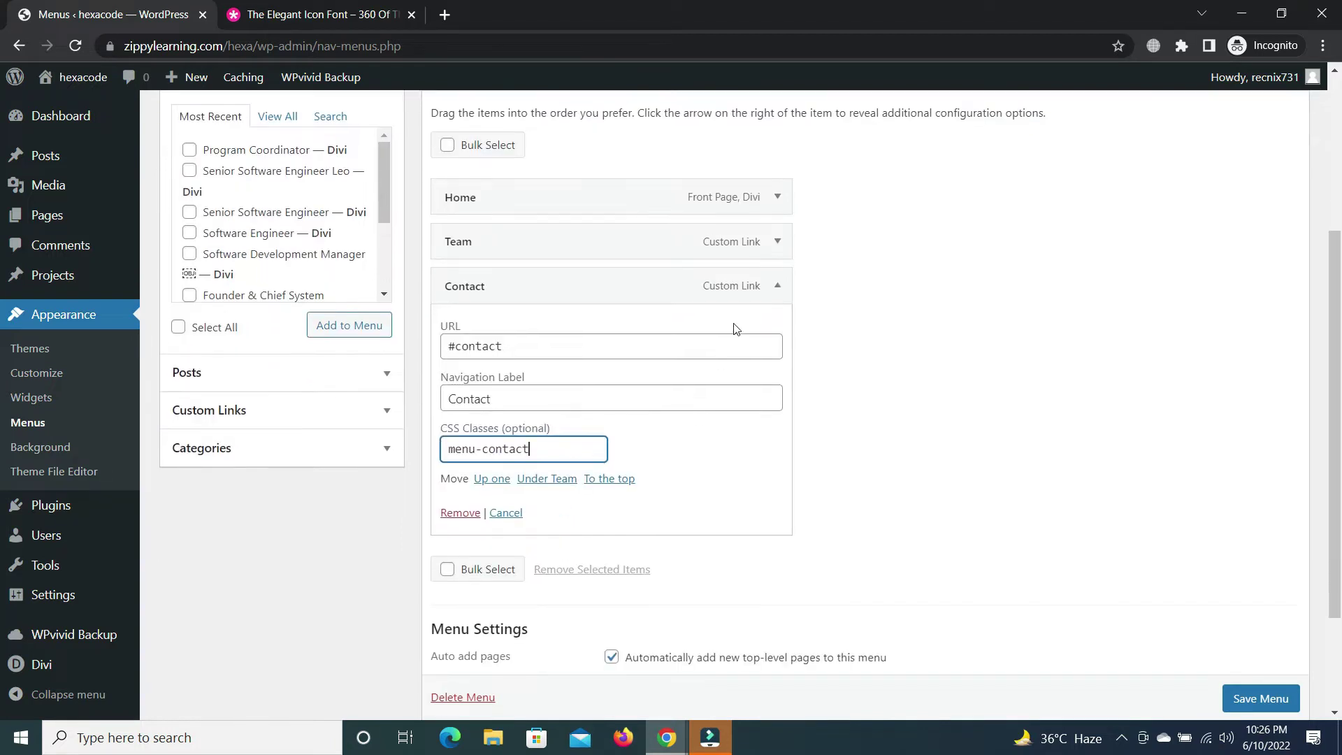
{"action": "left_click", "coordinate": [785, 282]}
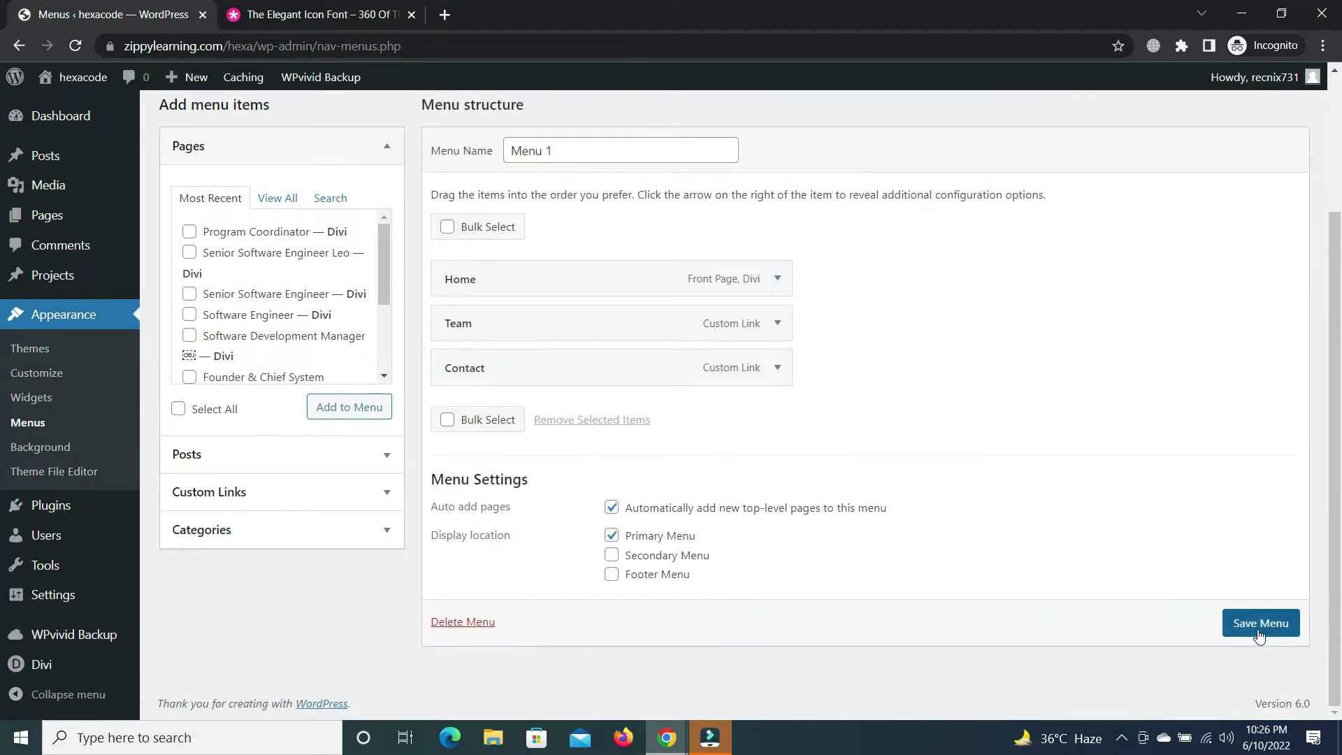
- Save Menu 1 and open the Divi theme Customizer
{"action": "left_click", "coordinate": [1260, 630]}
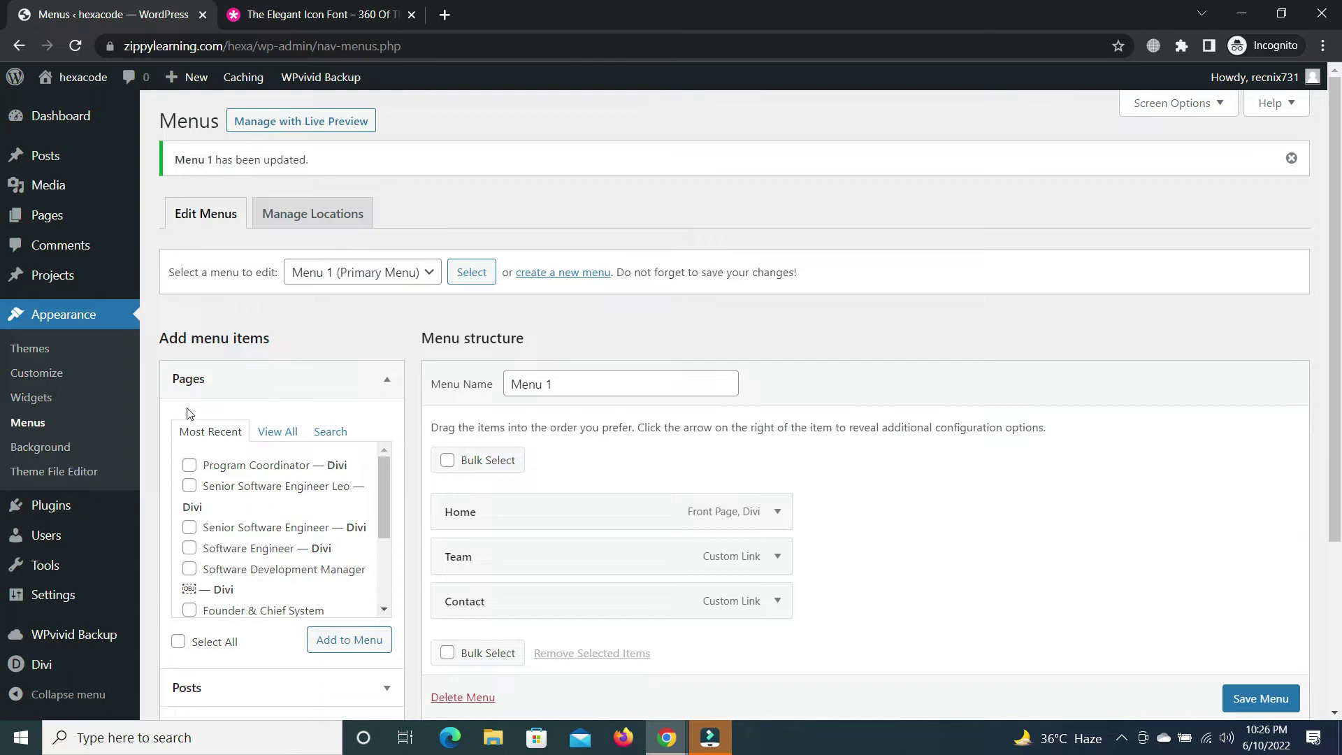
{"action": "left_click", "coordinate": [49, 375]}
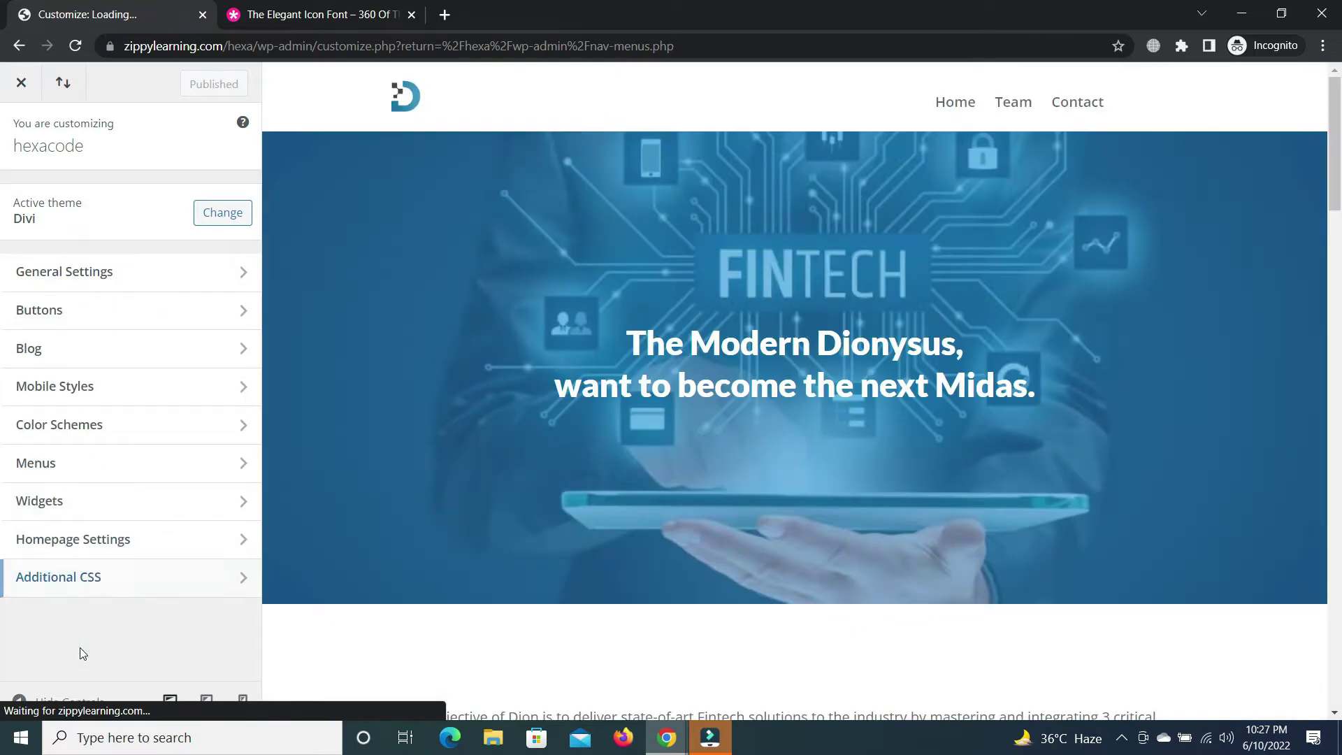
- In Additional CSS, build the .menu-home:before selector from the pasted class name
{"action": "left_click", "coordinate": [86, 585]}
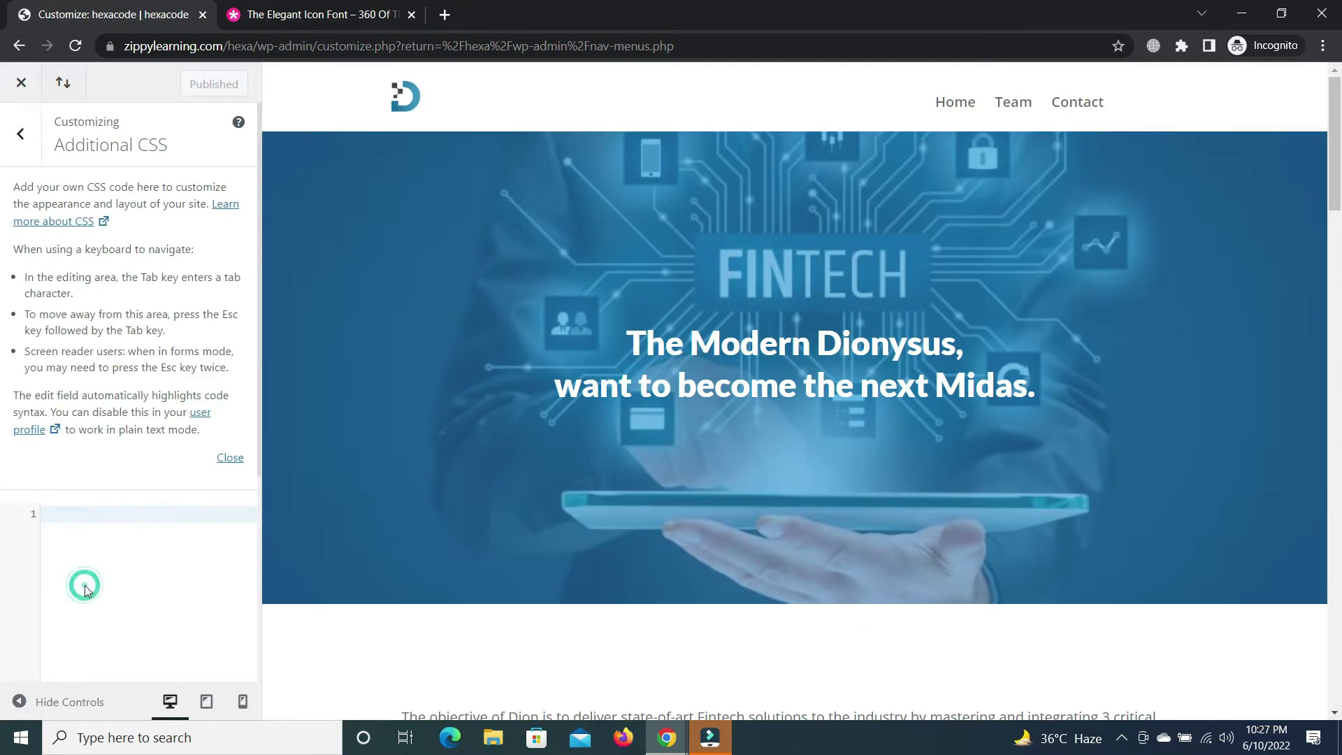
{"action": "left_click", "coordinate": [81, 512]}
{"action": "type", "text": "menu-home"}
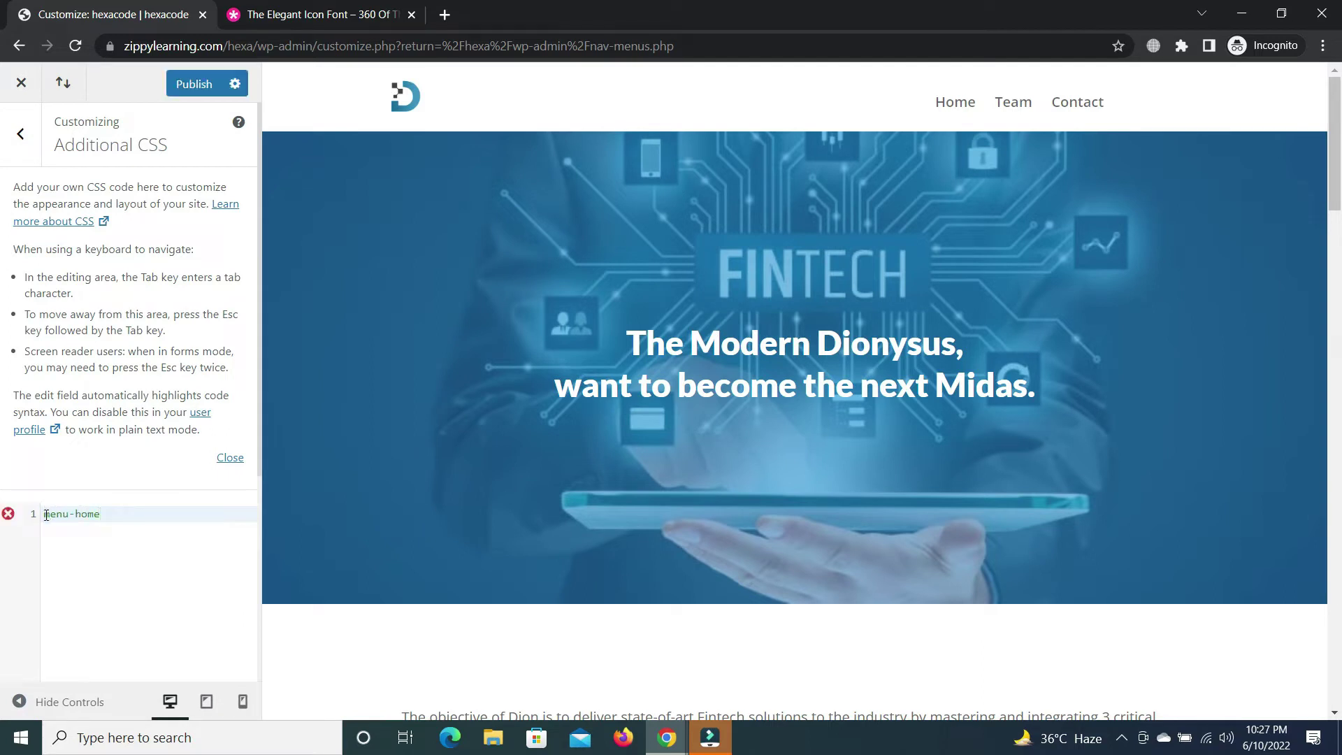
{"action": "left_click", "coordinate": [46, 514]}
{"action": "type", "text": "."}
{"action": "left_click", "coordinate": [137, 514]}
{"action": "type", "text": "be"}
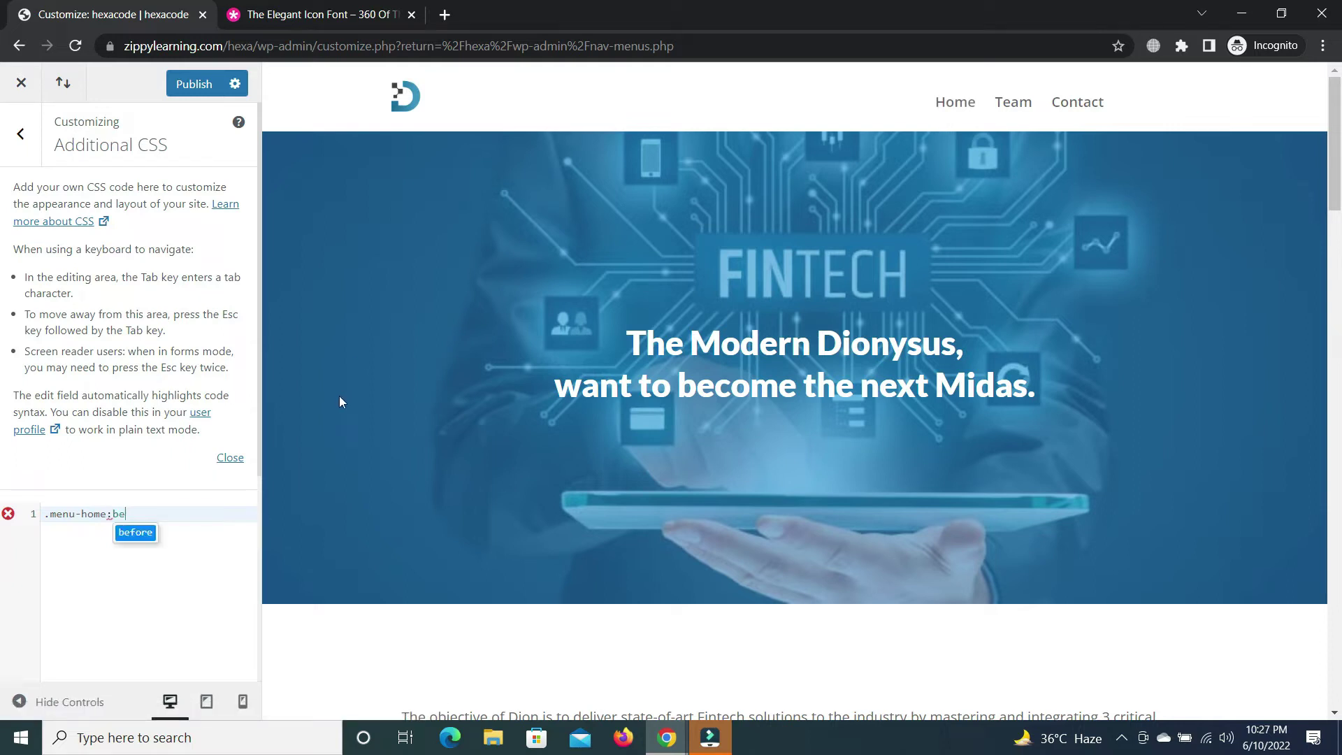
{"action": "type", "text": "fore{"}
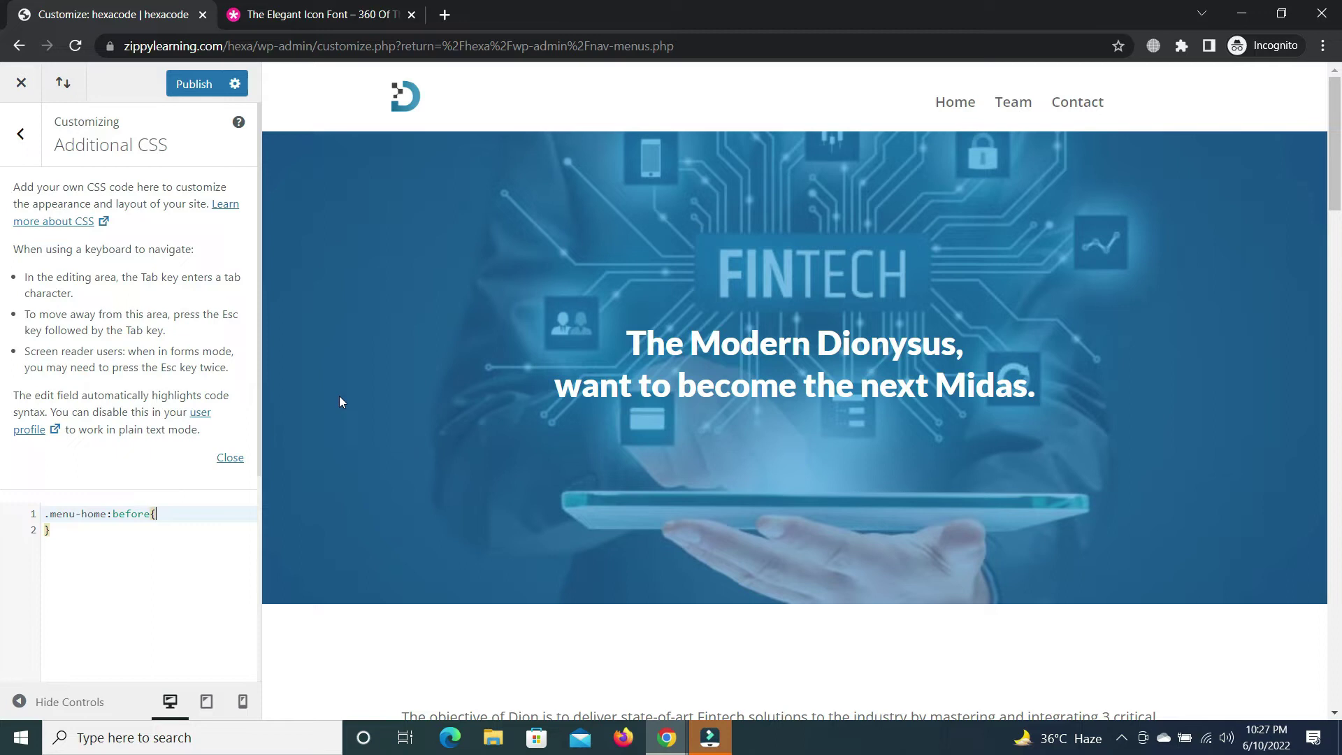
- Add font-family: 'ETmodules' to the rule and begin the content property
{"action": "key", "text": "Return"}
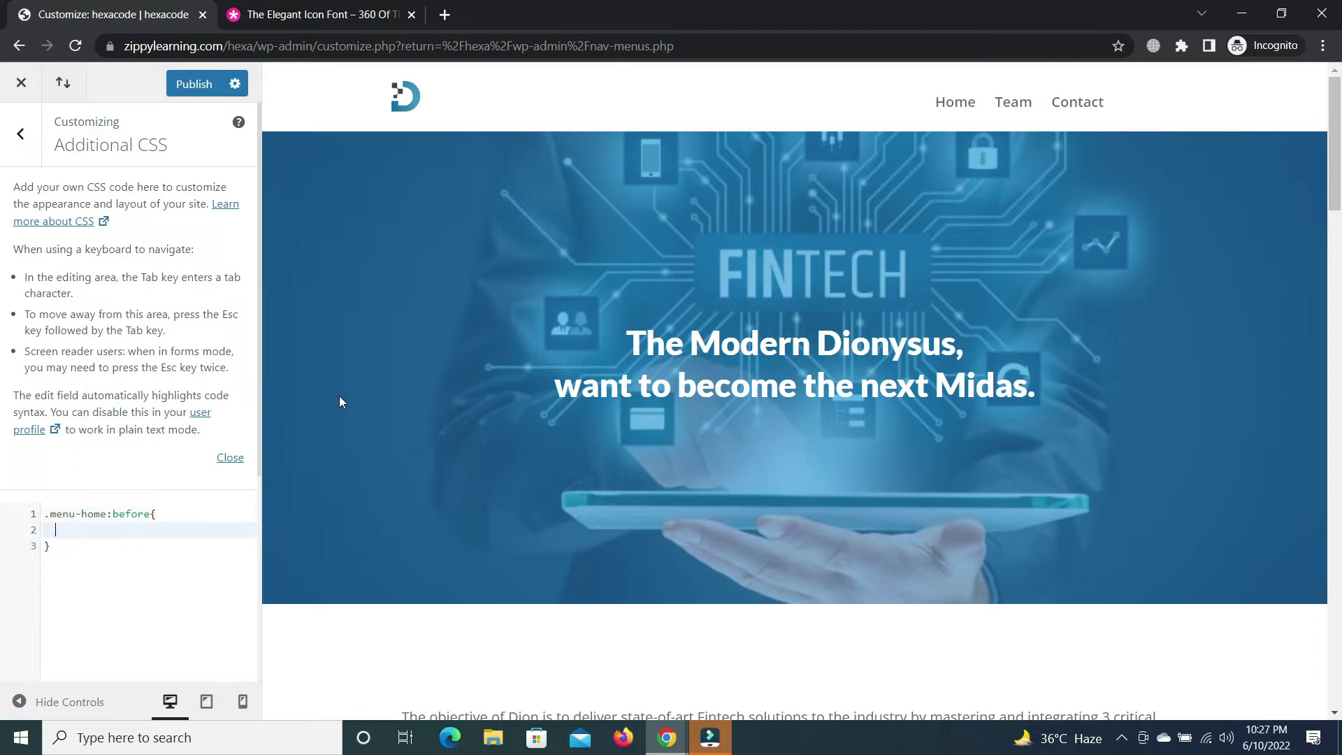
{"action": "type", "text": "fo"}
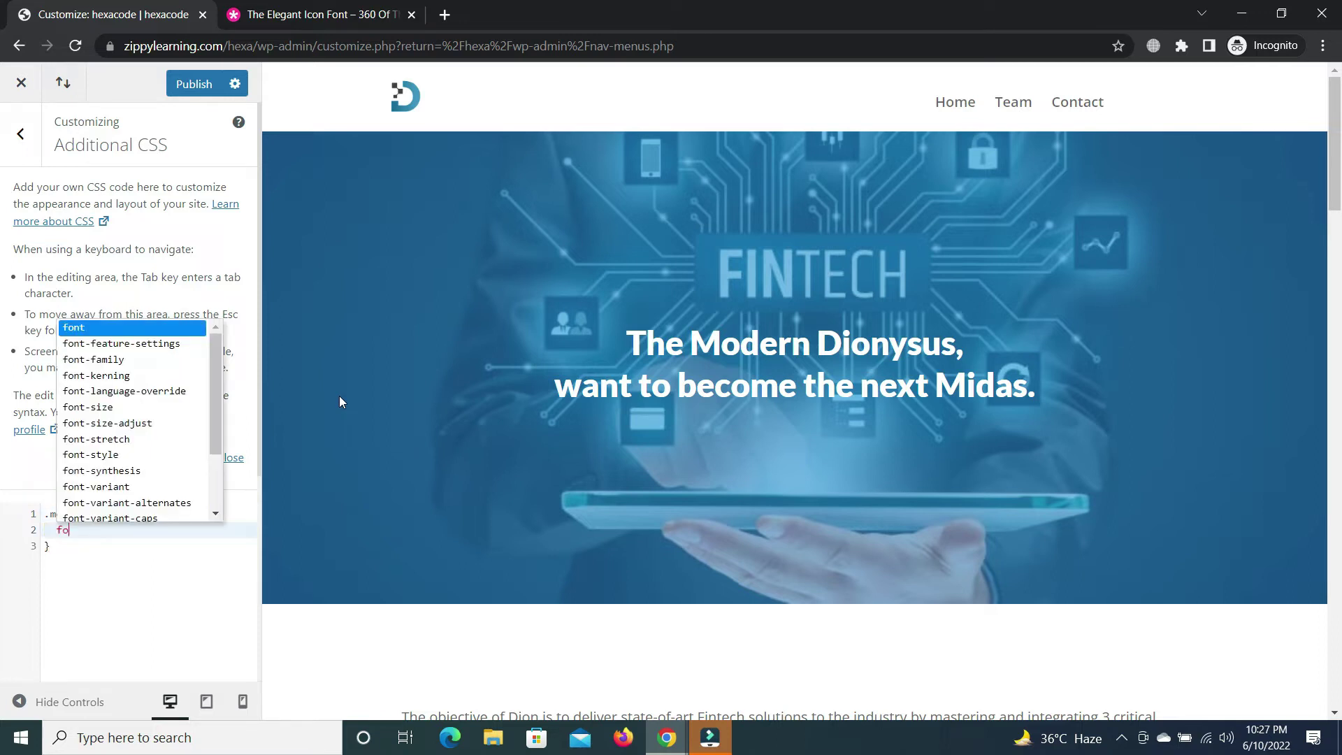
{"action": "type", "text": "nt"}
{"action": "left_click", "coordinate": [133, 360]}
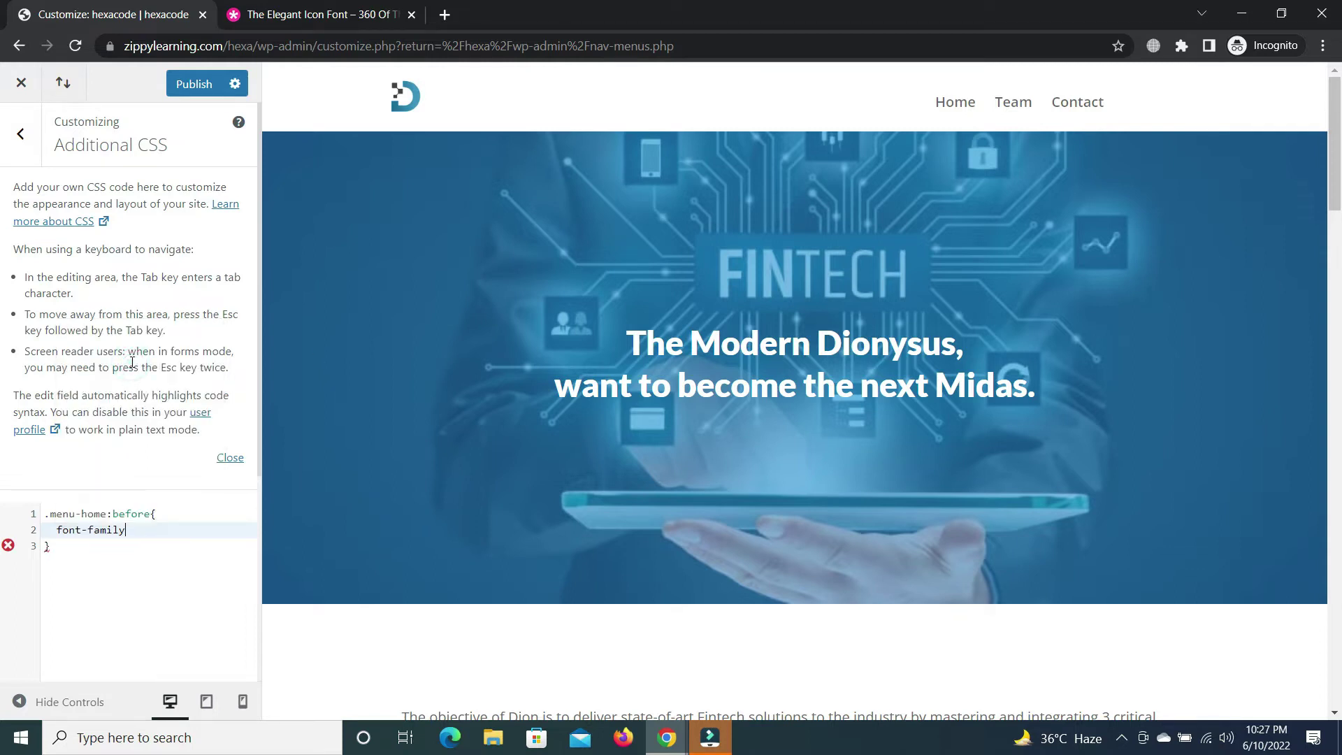
{"action": "type", "text": ":"}
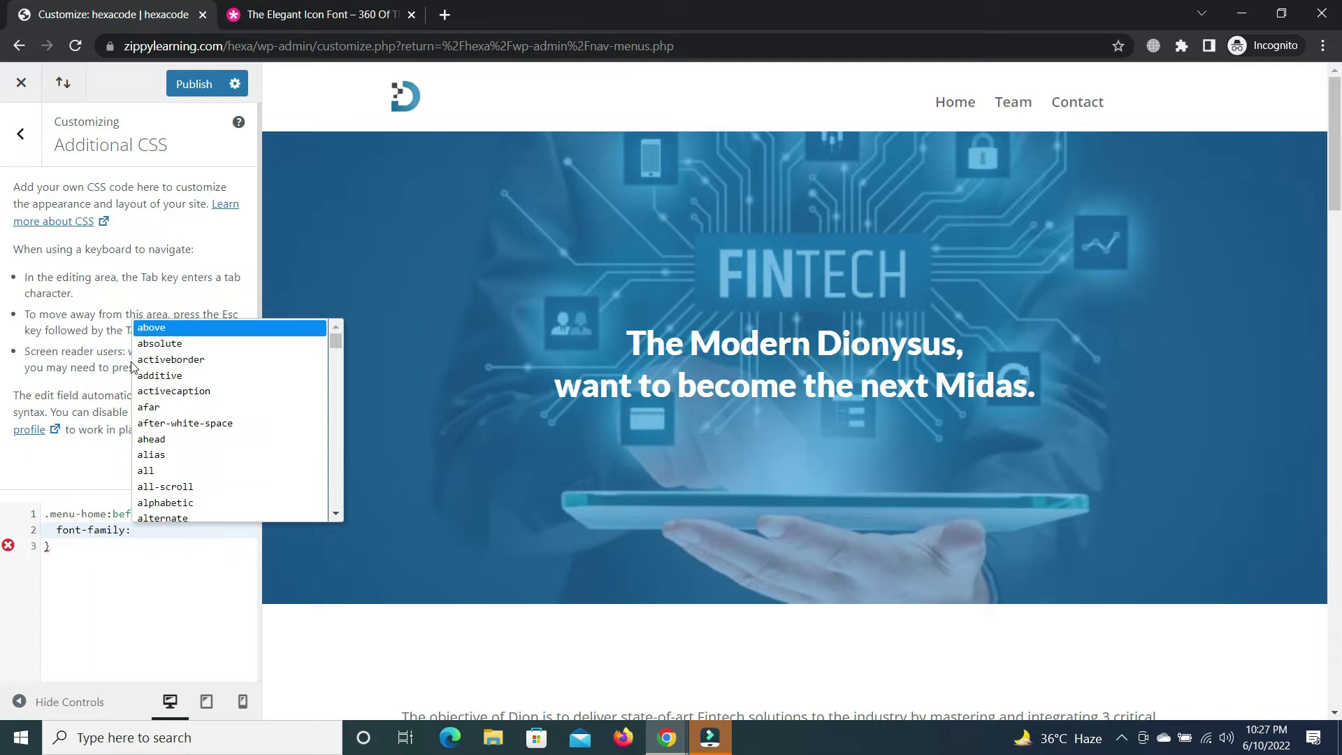
{"action": "type", "text": " '"}
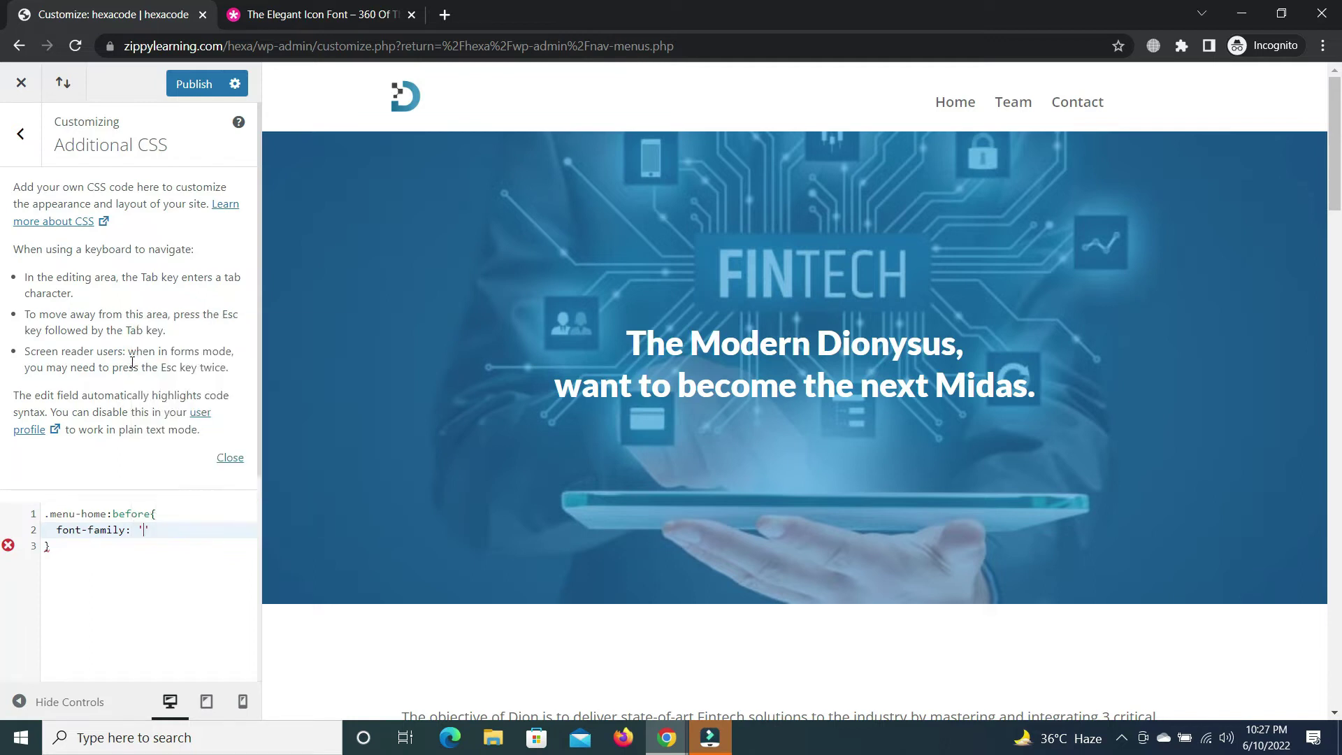
{"action": "type", "text": "ET"}
{"action": "type", "text": "modu"}
{"action": "type", "text": "les"}
{"action": "key", "text": "Return"}
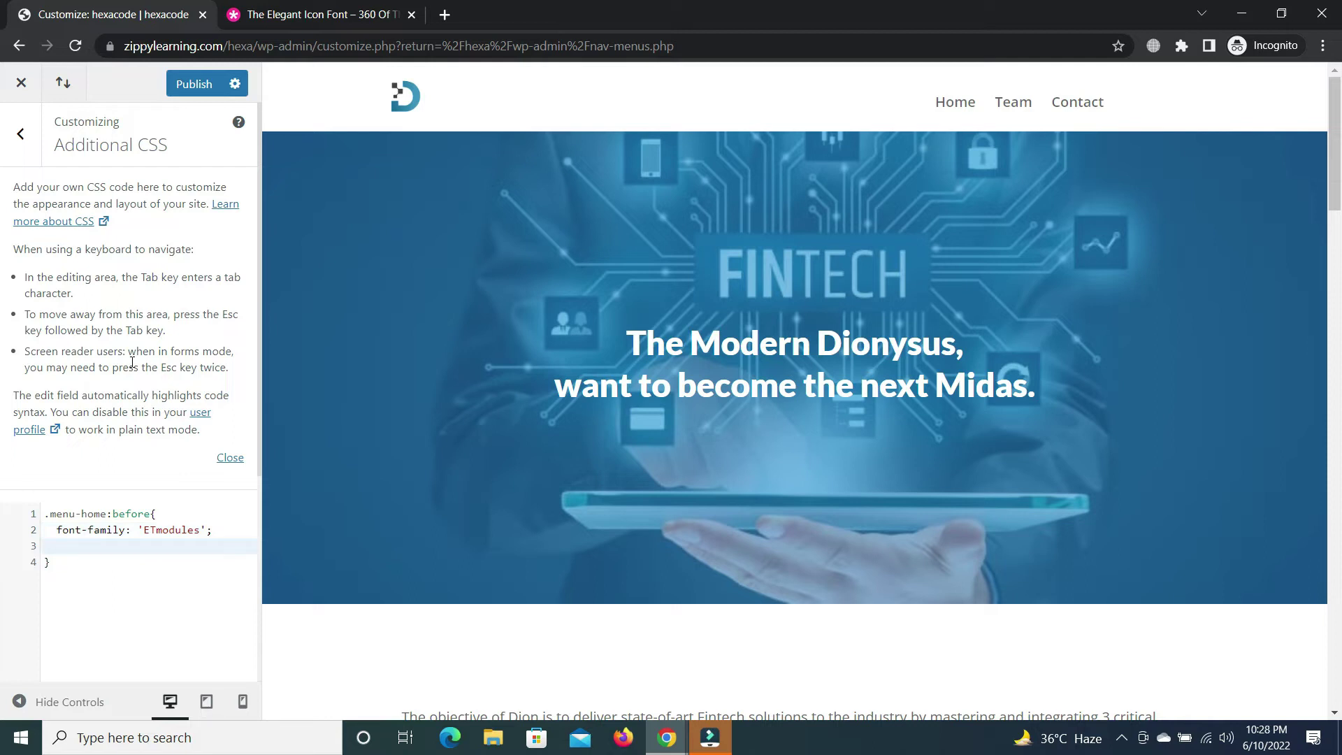
{"action": "type", "text": "conte"}
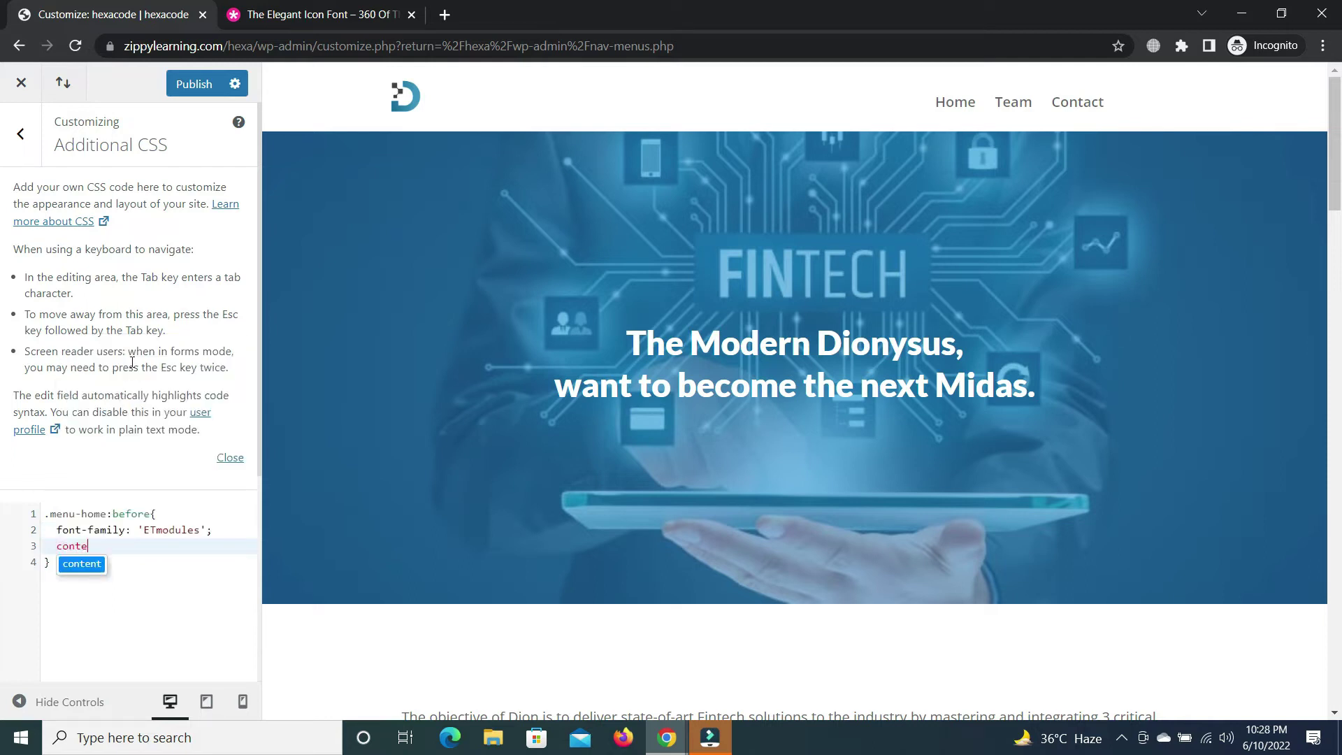
{"action": "type", "text": "nt: "}
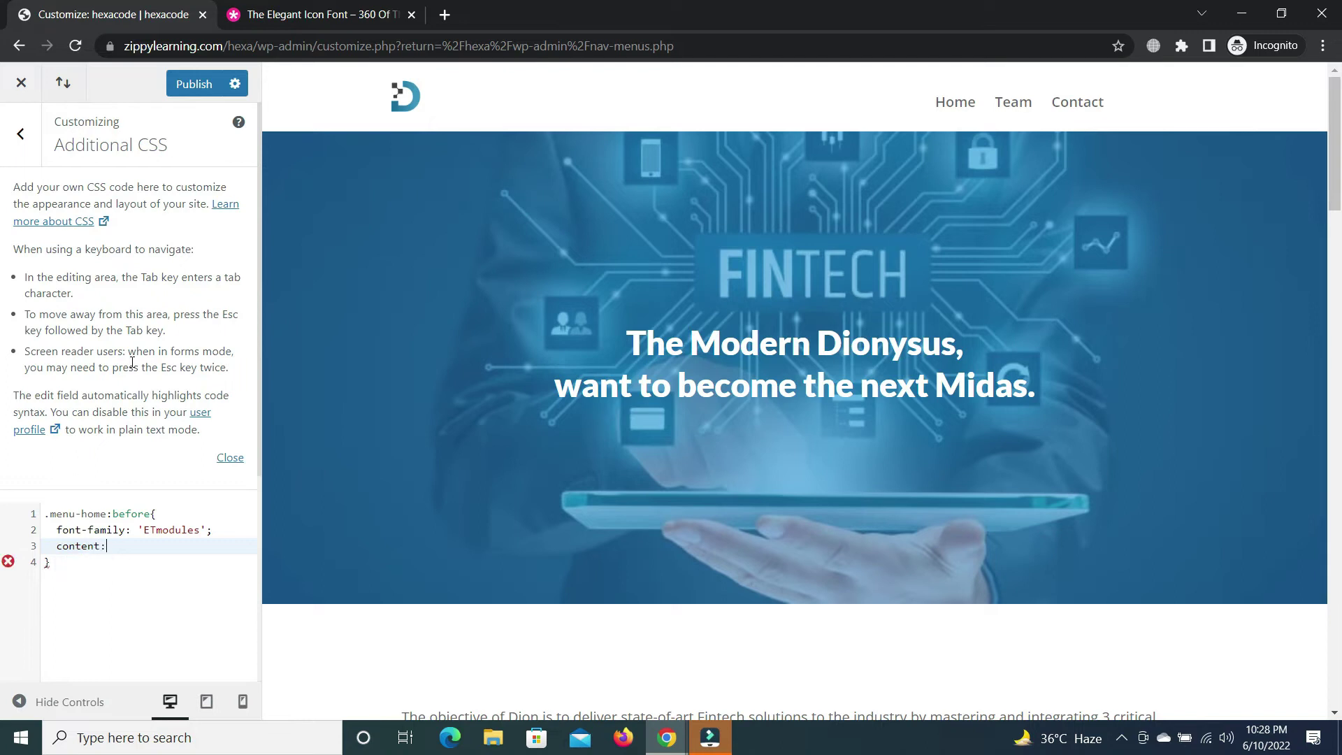
{"action": "type", "text": "'\\e"}
{"action": "type", "text": "07"}
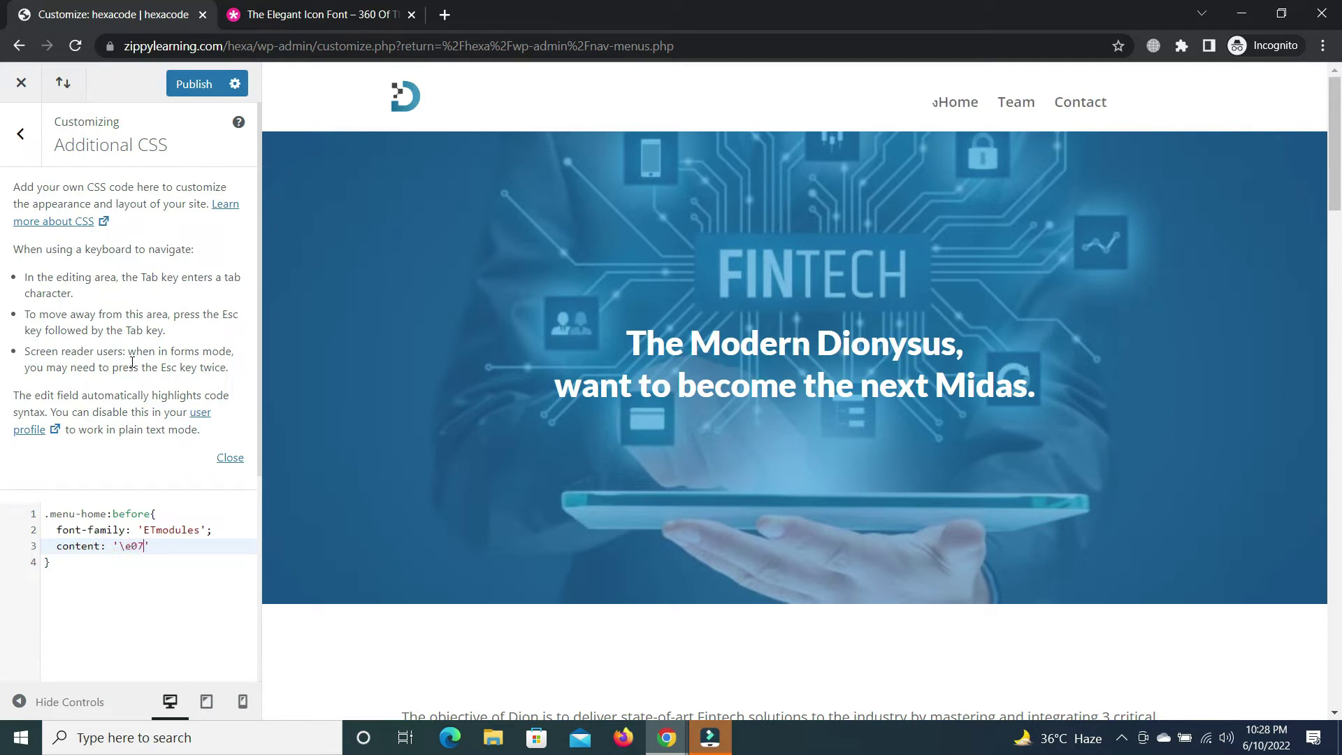
{"action": "type", "text": "4"}
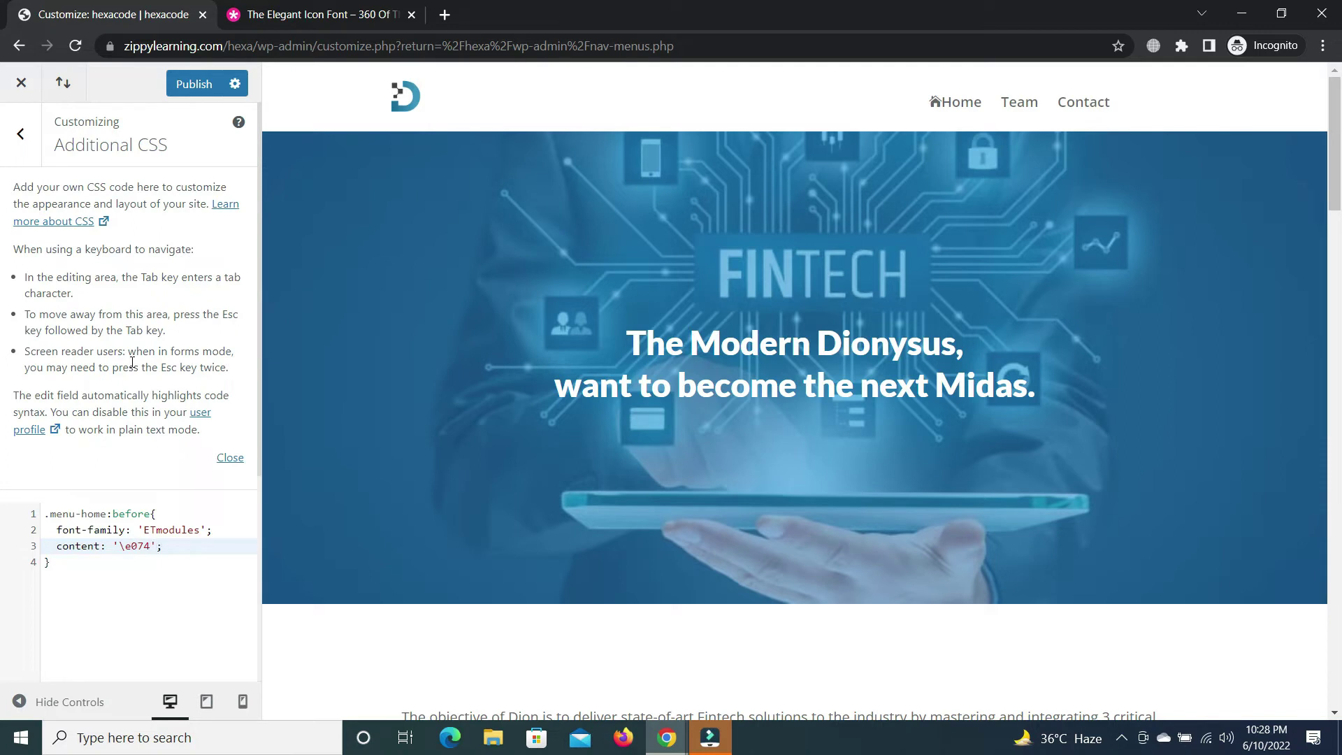
- Check the Elegant Icon Font codes, then return to the Customizer with content '\e074'
{"action": "left_click", "coordinate": [304, 14]}
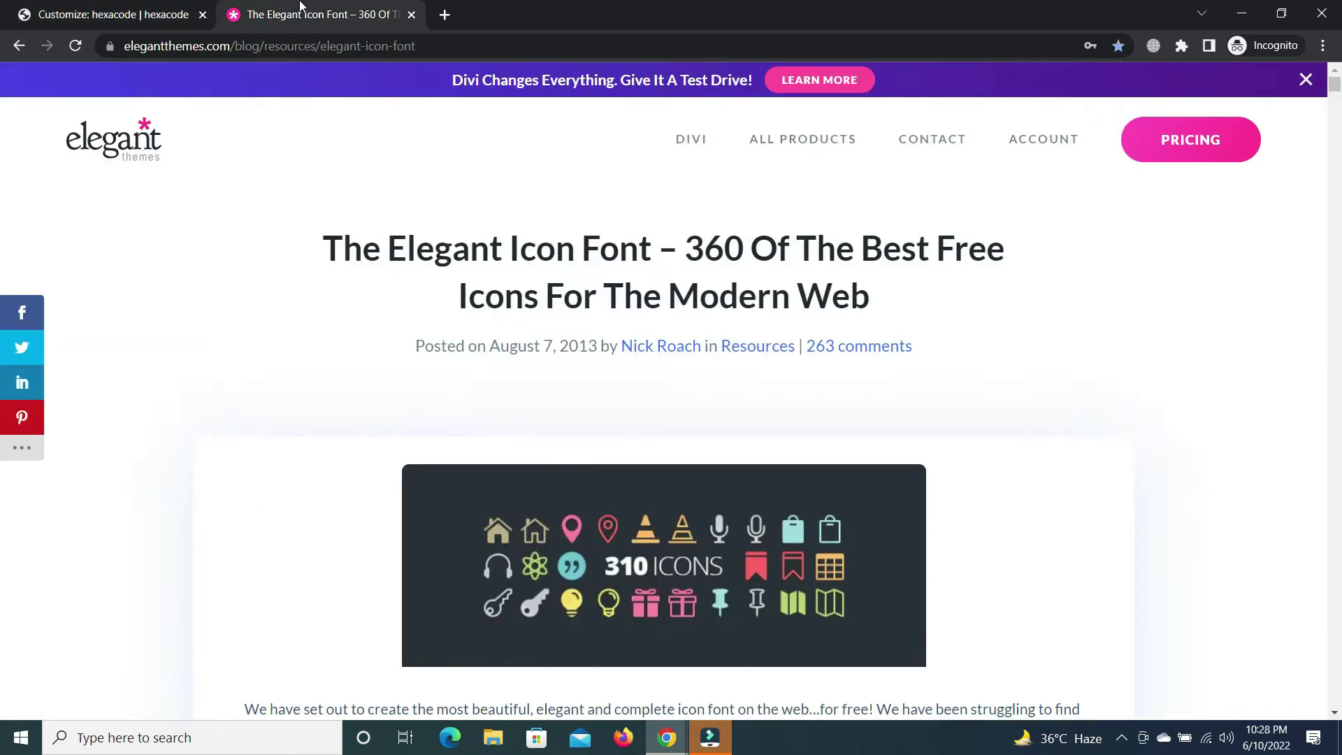
{"action": "scroll", "coordinate": [464, 261], "scroll_direction": "down", "scroll_amount": 1}
{"action": "scroll", "coordinate": [466, 257], "scroll_direction": "down", "scroll_amount": 2}
{"action": "scroll", "coordinate": [605, 300], "scroll_direction": "down", "scroll_amount": 4}
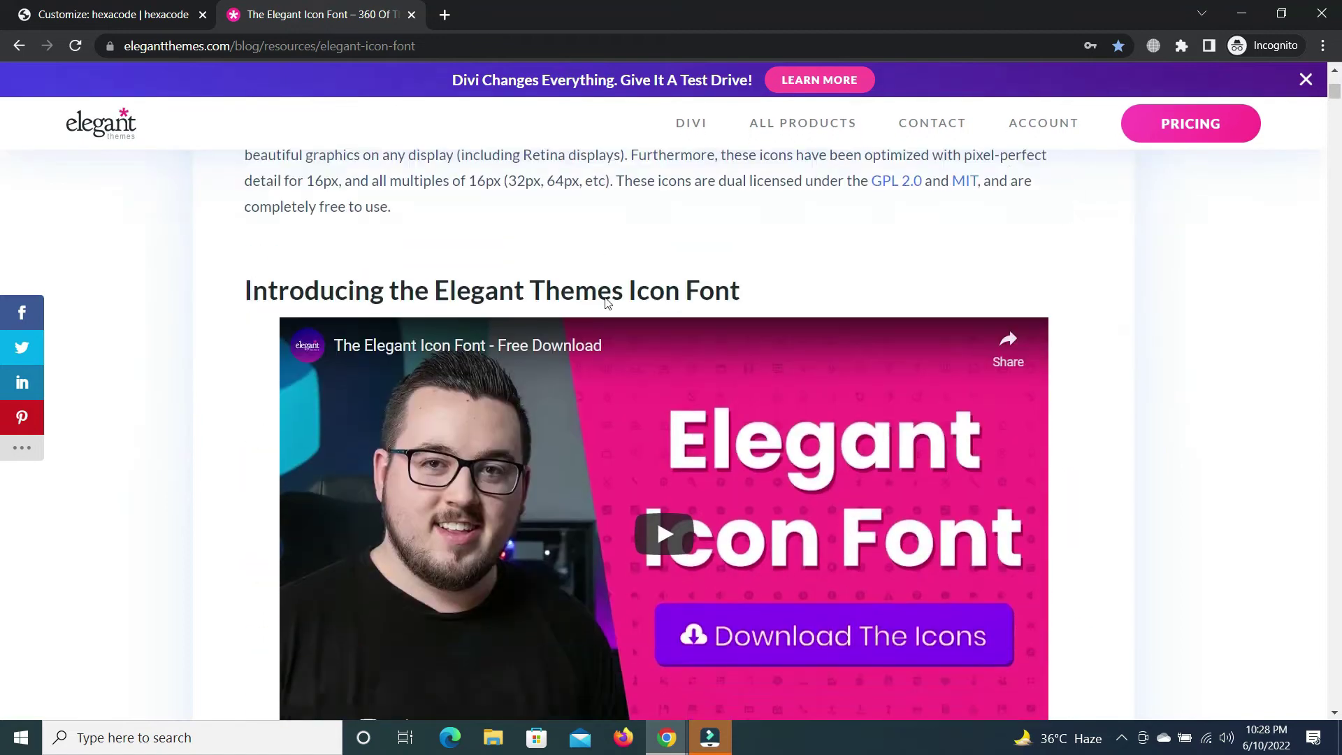
{"action": "scroll", "coordinate": [606, 304], "scroll_direction": "down", "scroll_amount": 5}
{"action": "scroll", "coordinate": [604, 320], "scroll_direction": "down", "scroll_amount": 3}
{"action": "scroll", "coordinate": [603, 320], "scroll_direction": "down", "scroll_amount": 5}
{"action": "scroll", "coordinate": [603, 321], "scroll_direction": "down", "scroll_amount": 5}
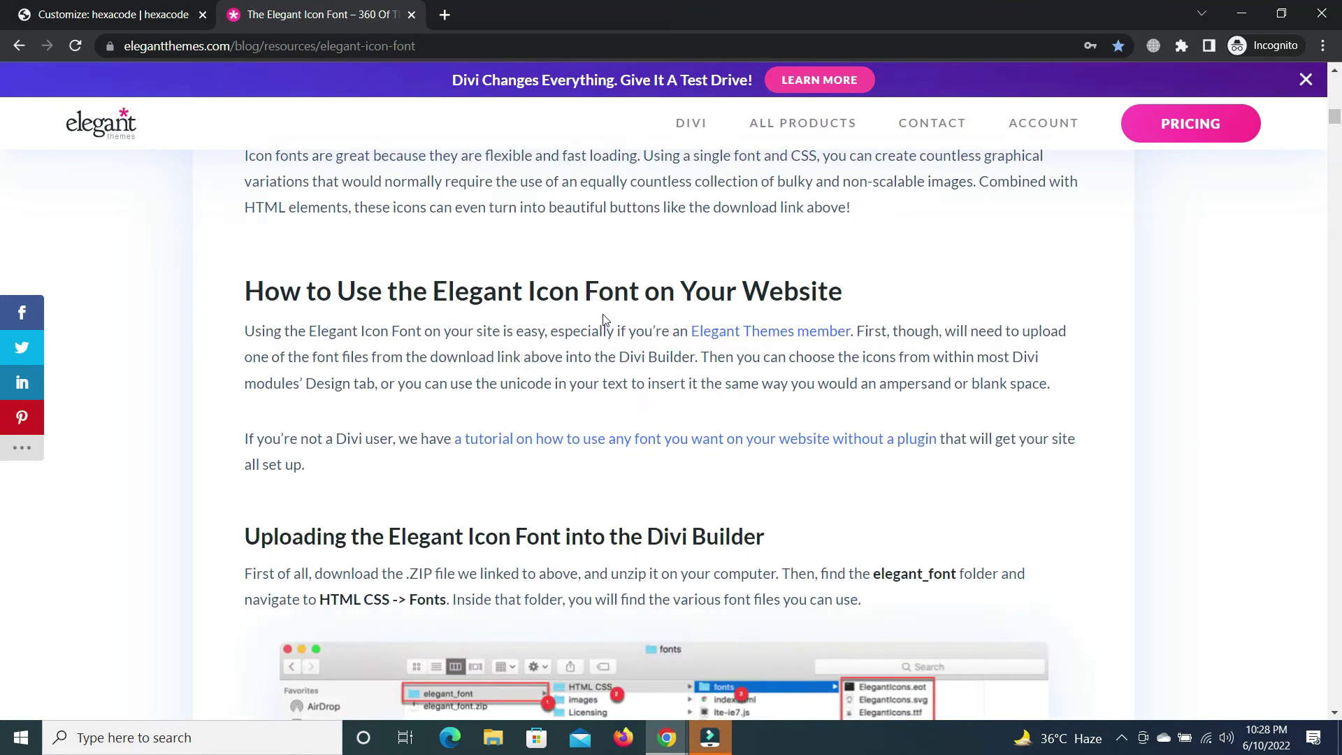
{"action": "scroll", "coordinate": [604, 320], "scroll_direction": "down", "scroll_amount": 5}
{"action": "scroll", "coordinate": [605, 323], "scroll_direction": "down", "scroll_amount": 5}
{"action": "scroll", "coordinate": [603, 320], "scroll_direction": "down", "scroll_amount": 5}
{"action": "scroll", "coordinate": [598, 321], "scroll_direction": "down", "scroll_amount": 5}
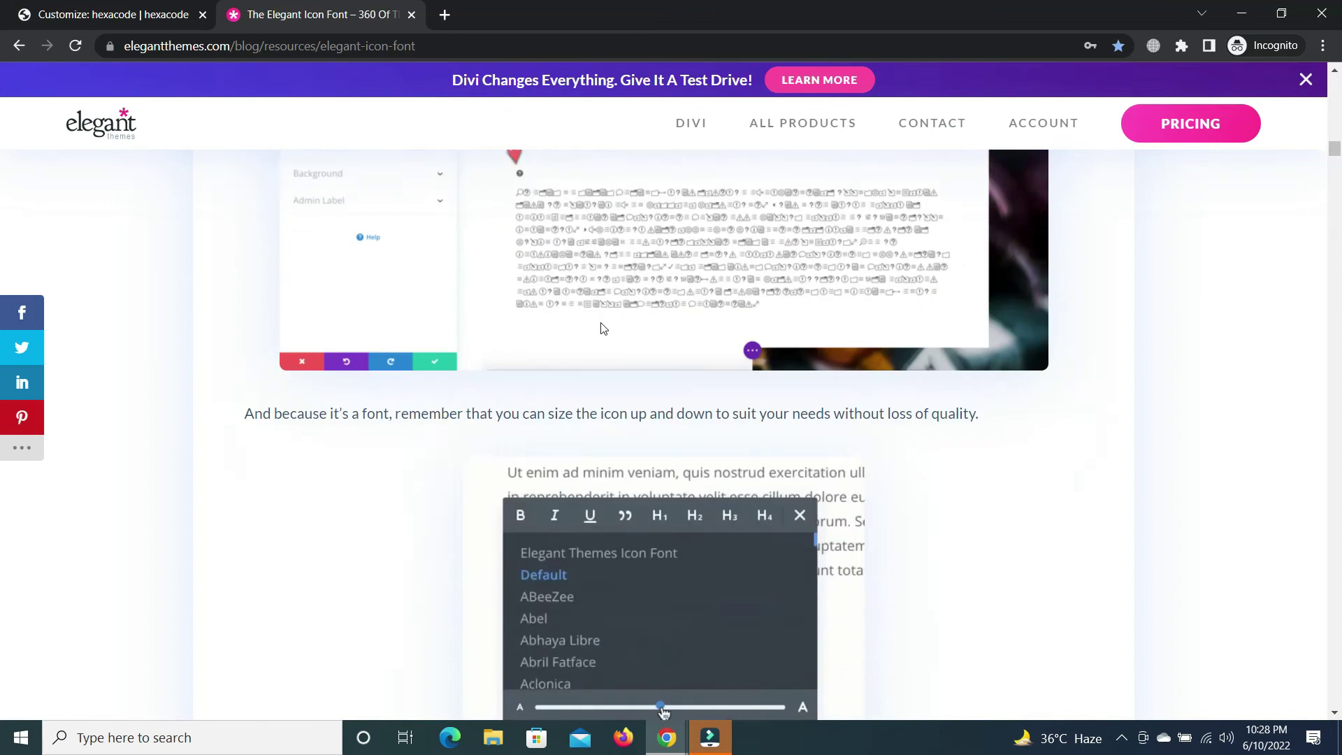
{"action": "scroll", "coordinate": [599, 322], "scroll_direction": "down", "scroll_amount": 5}
{"action": "scroll", "coordinate": [809, 432], "scroll_direction": "down", "scroll_amount": 3}
{"action": "scroll", "coordinate": [809, 434], "scroll_direction": "down", "scroll_amount": 1}
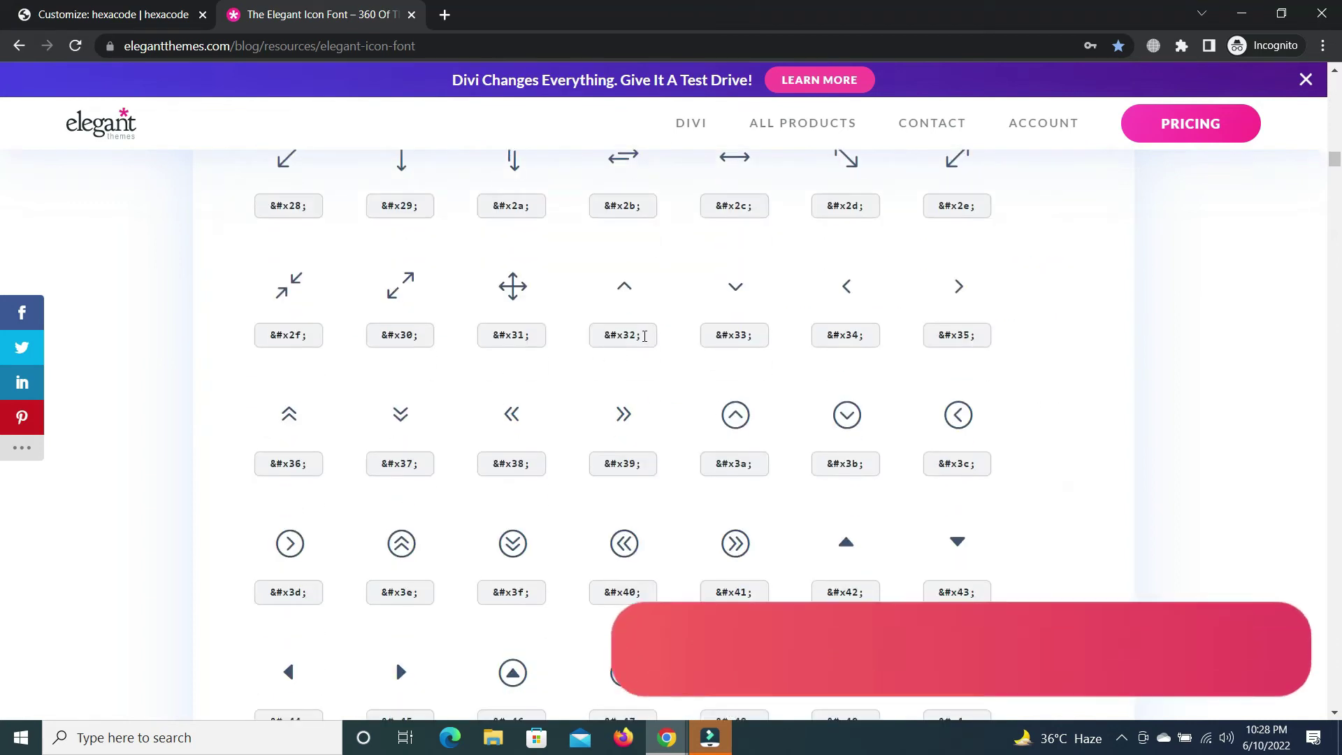
{"action": "scroll", "coordinate": [639, 396], "scroll_direction": "down", "scroll_amount": 2}
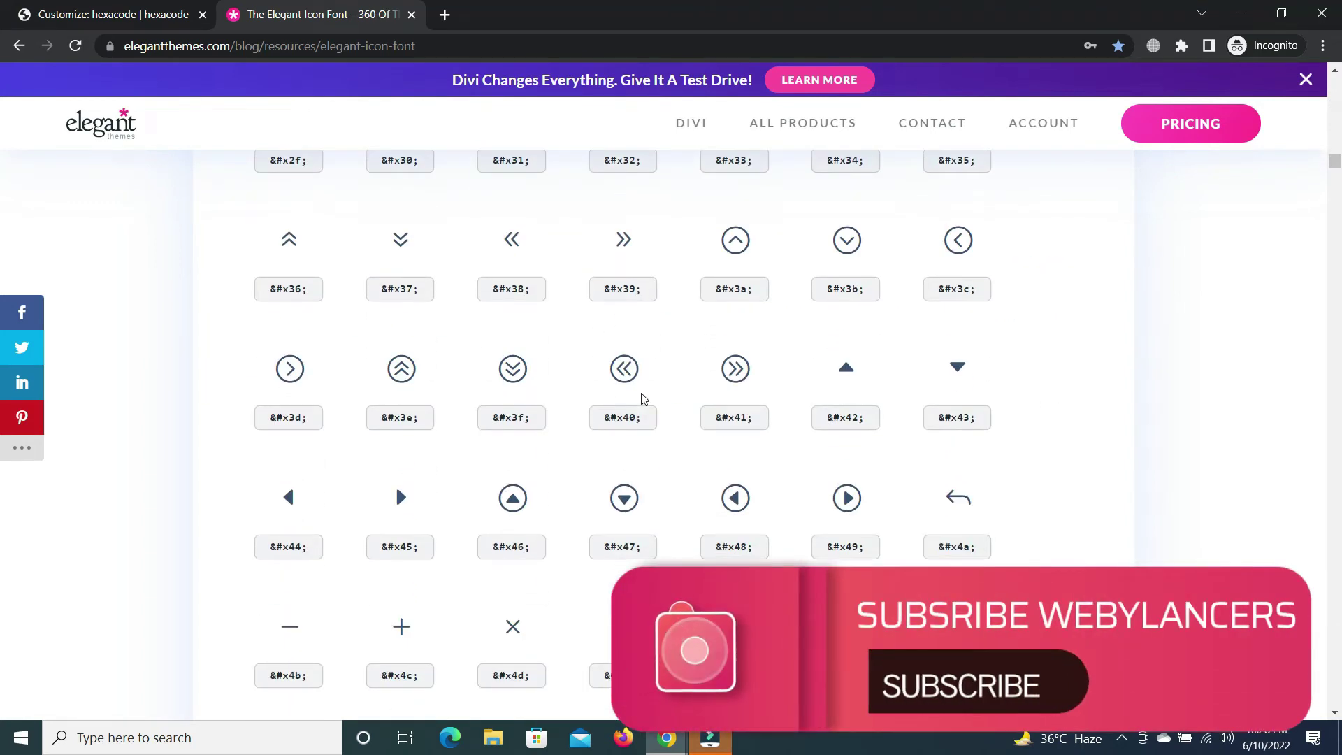
{"action": "scroll", "coordinate": [640, 397], "scroll_direction": "down", "scroll_amount": 3}
{"action": "scroll", "coordinate": [642, 400], "scroll_direction": "down", "scroll_amount": 2}
{"action": "scroll", "coordinate": [642, 395], "scroll_direction": "down", "scroll_amount": 1}
{"action": "scroll", "coordinate": [641, 395], "scroll_direction": "down", "scroll_amount": 2}
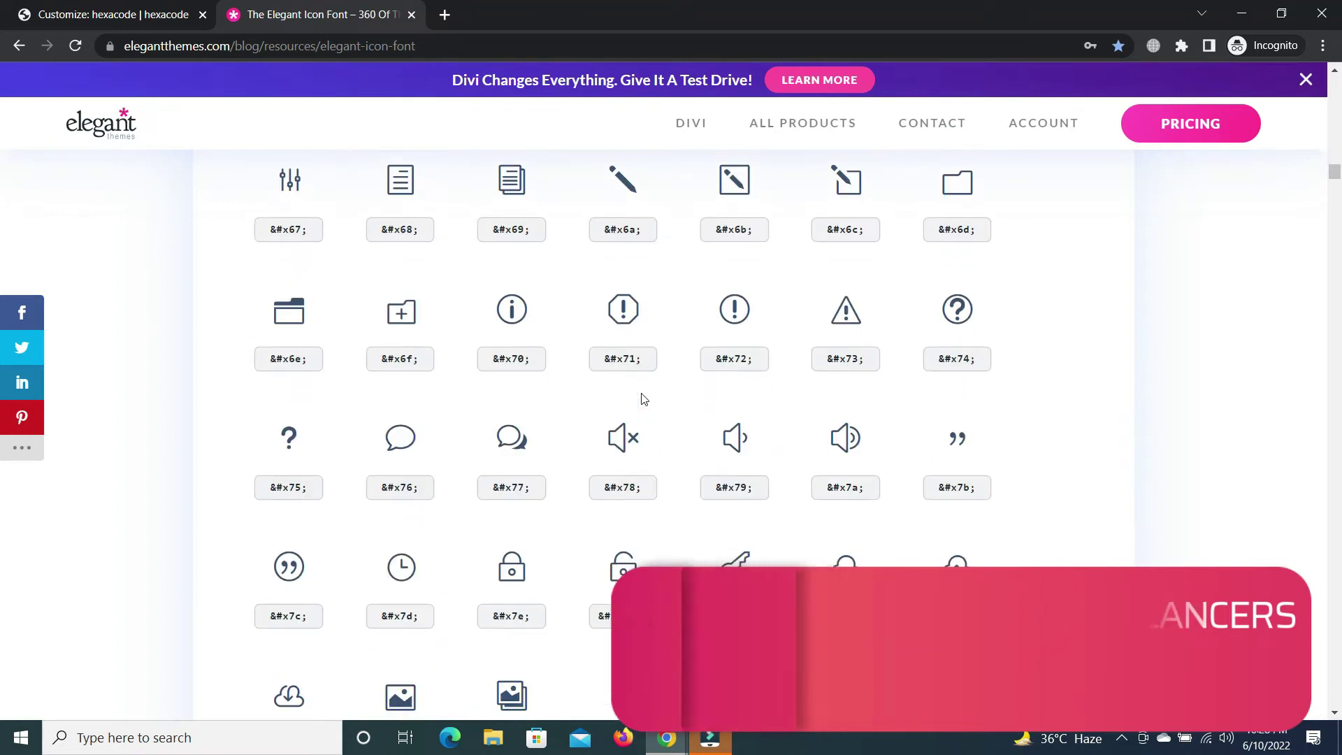
{"action": "scroll", "coordinate": [642, 396], "scroll_direction": "down", "scroll_amount": 4}
{"action": "left_click", "coordinate": [131, 11]}
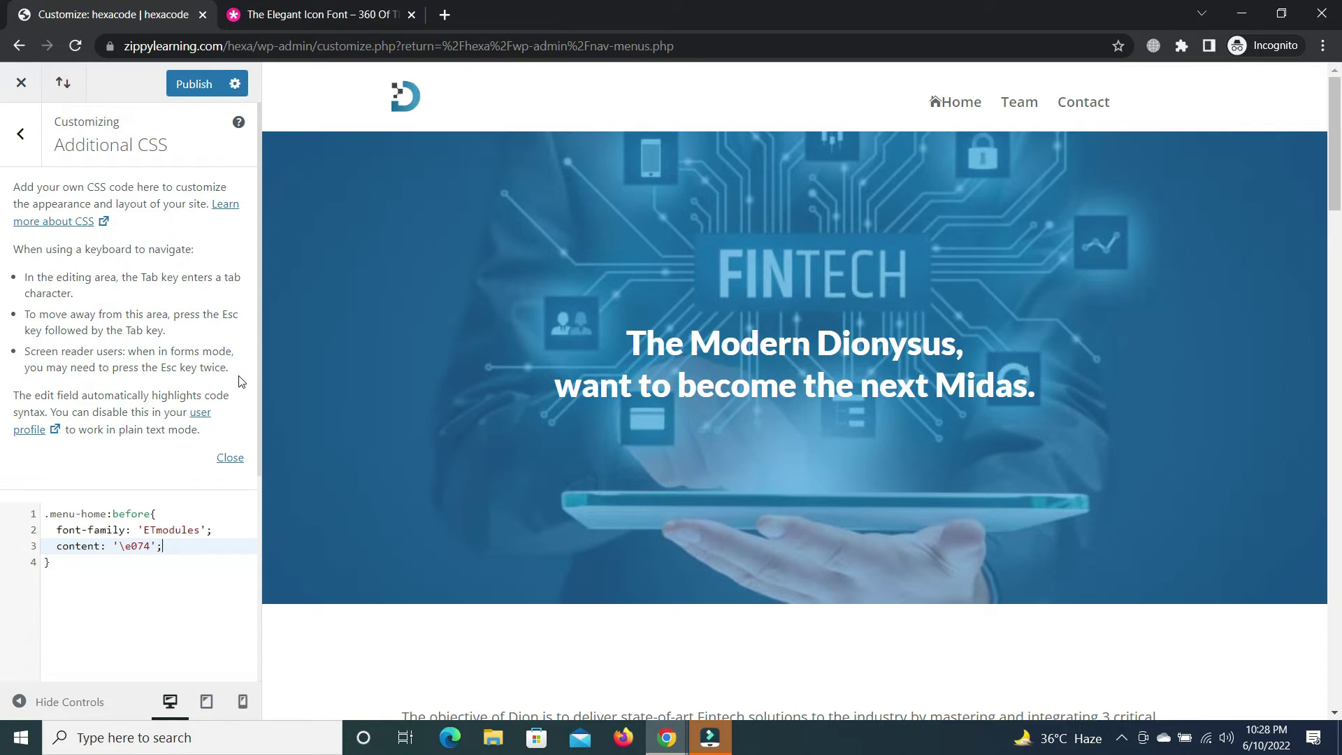
- Add a margin-right property line to the .menu-home:before rule for a 10px gap
{"action": "key", "text": "Return"}
{"action": "type", "text": "marg"}
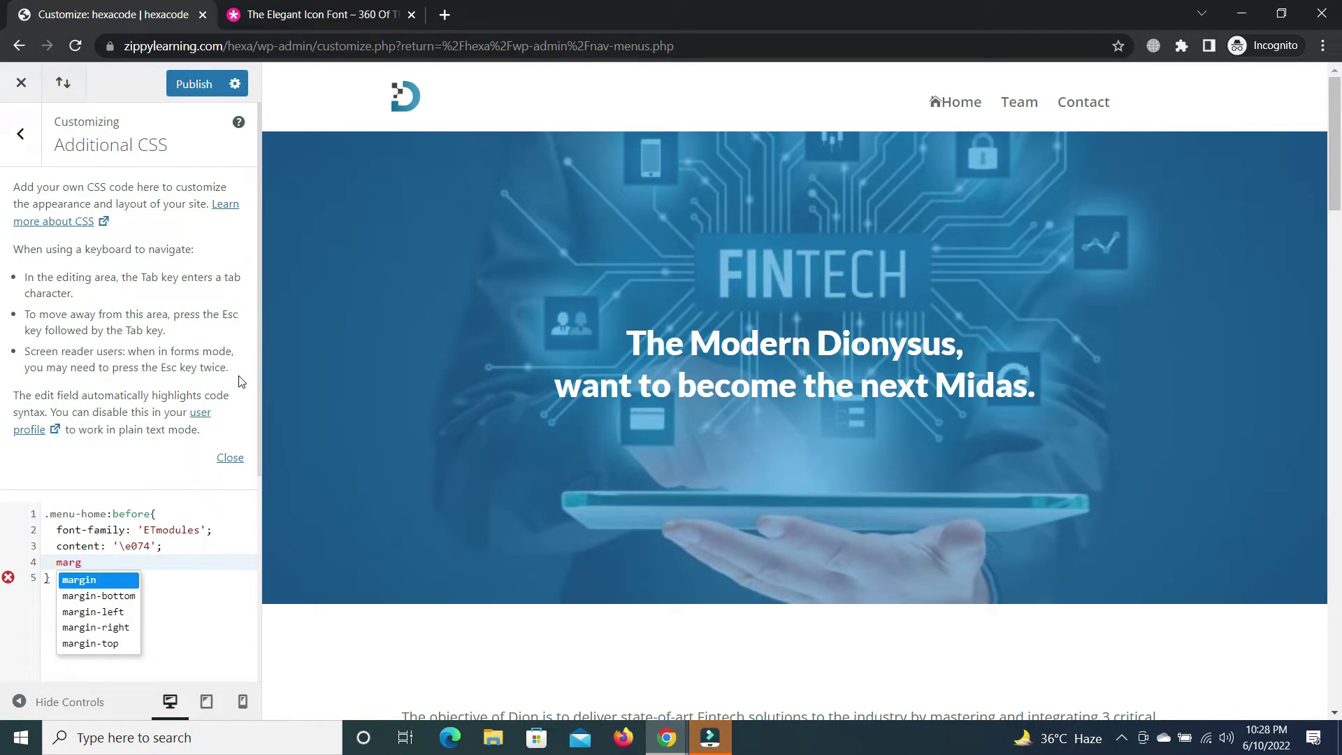
{"action": "key", "text": "Down"}
{"action": "key", "text": "Down"}
{"action": "key", "text": "Down"}
{"action": "key", "text": "Return"}
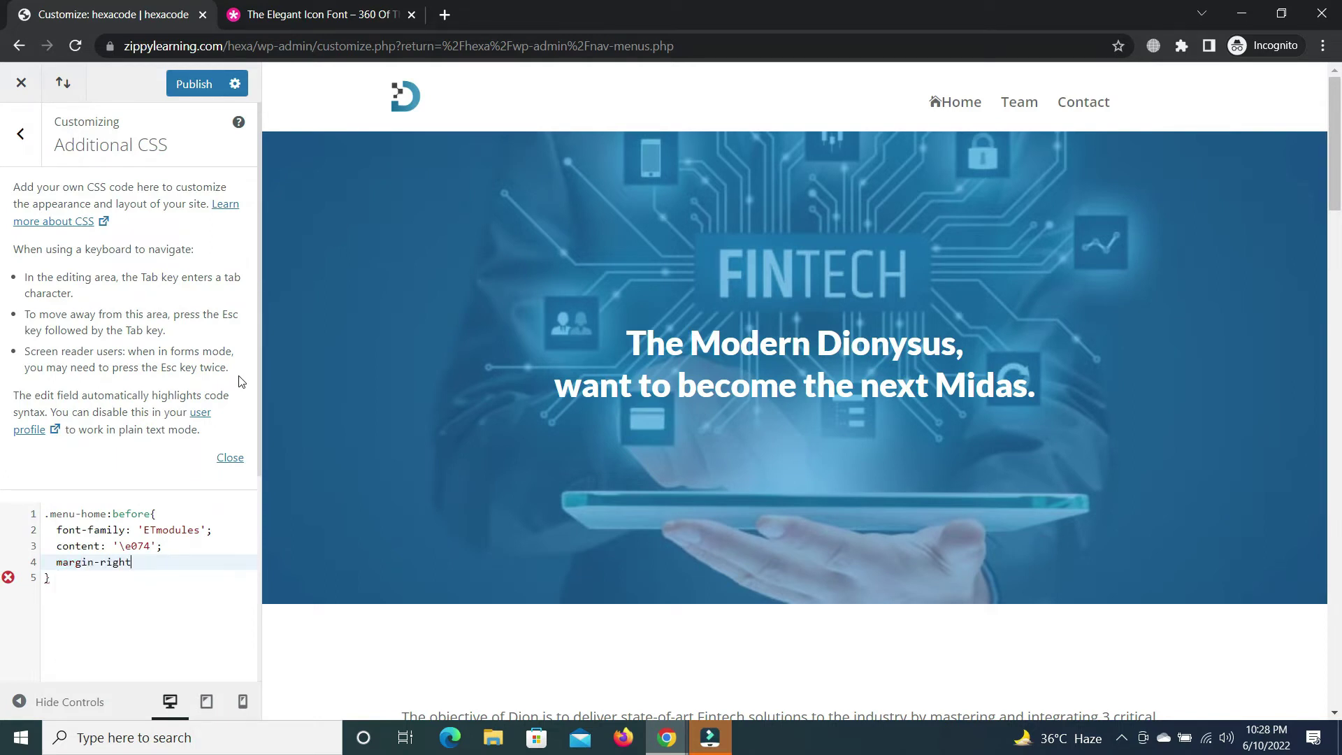
{"action": "type", "text": ": "}
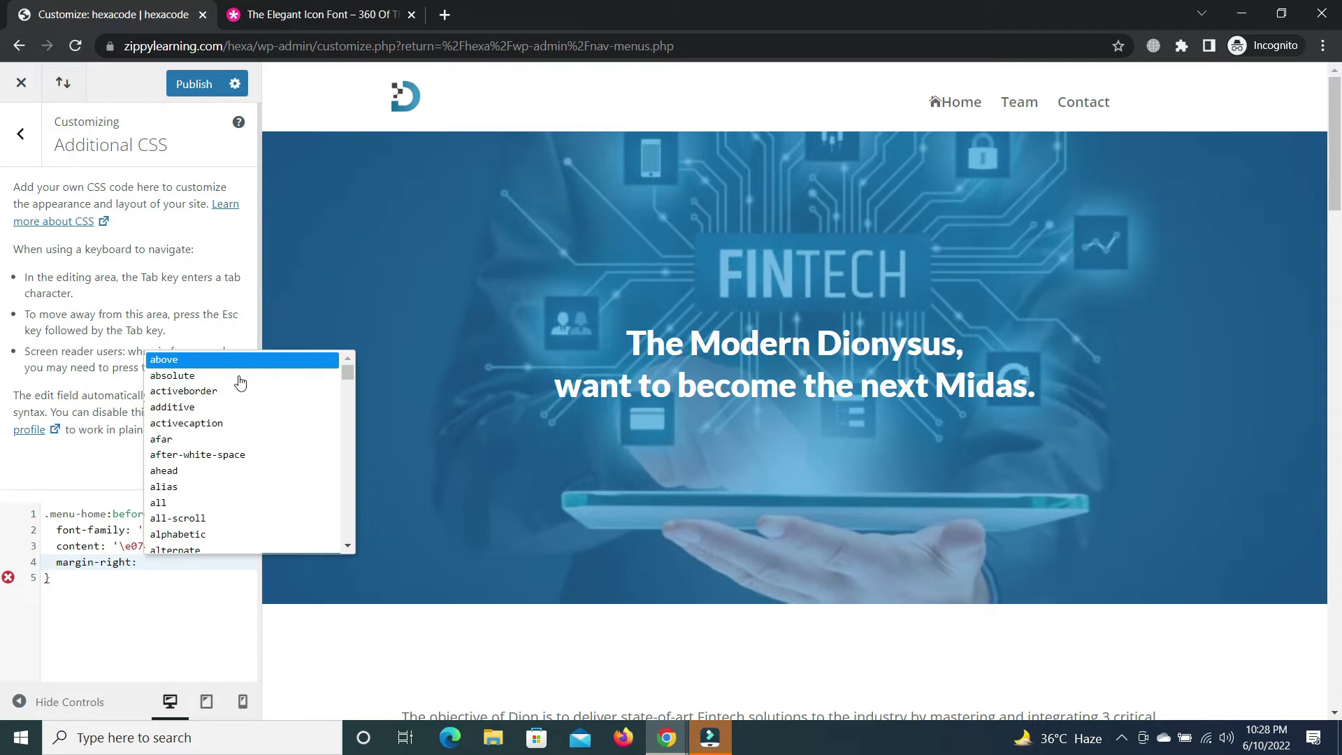
{"action": "type", "text": "10p"}
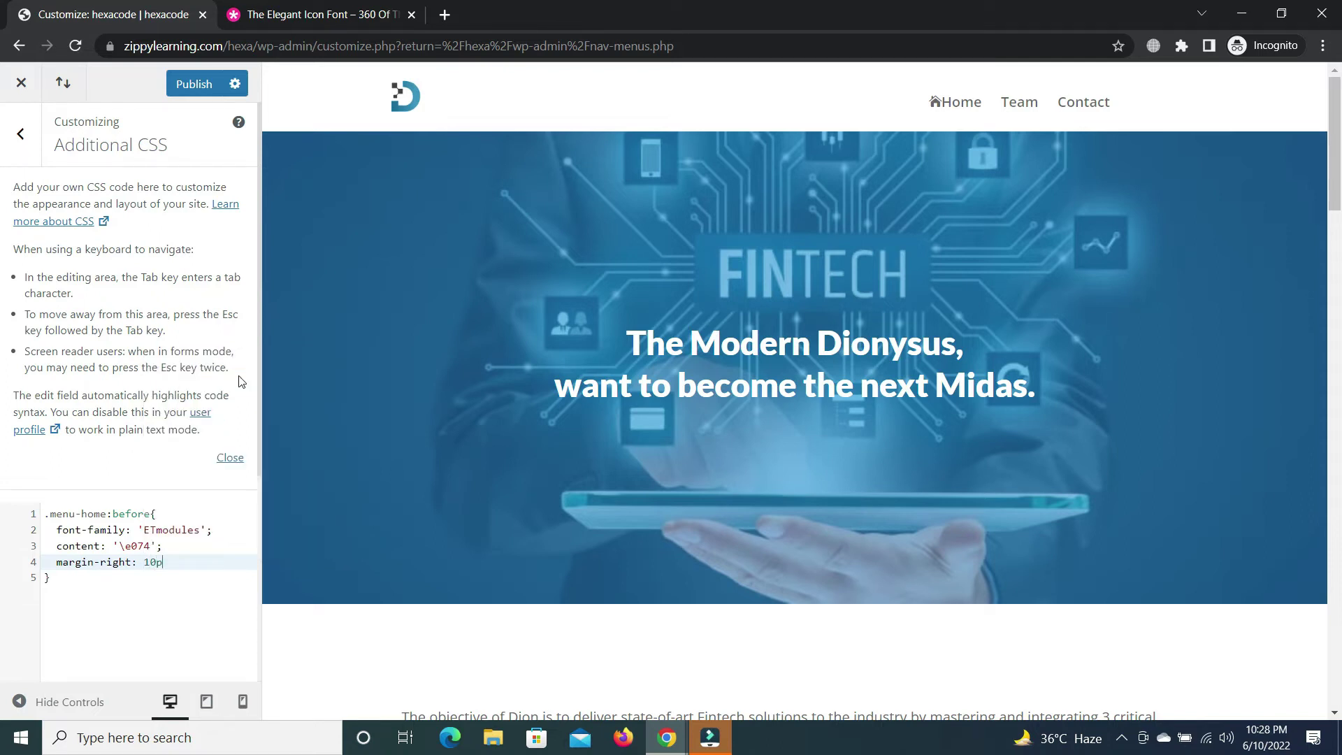
{"action": "type", "text": "x;"}
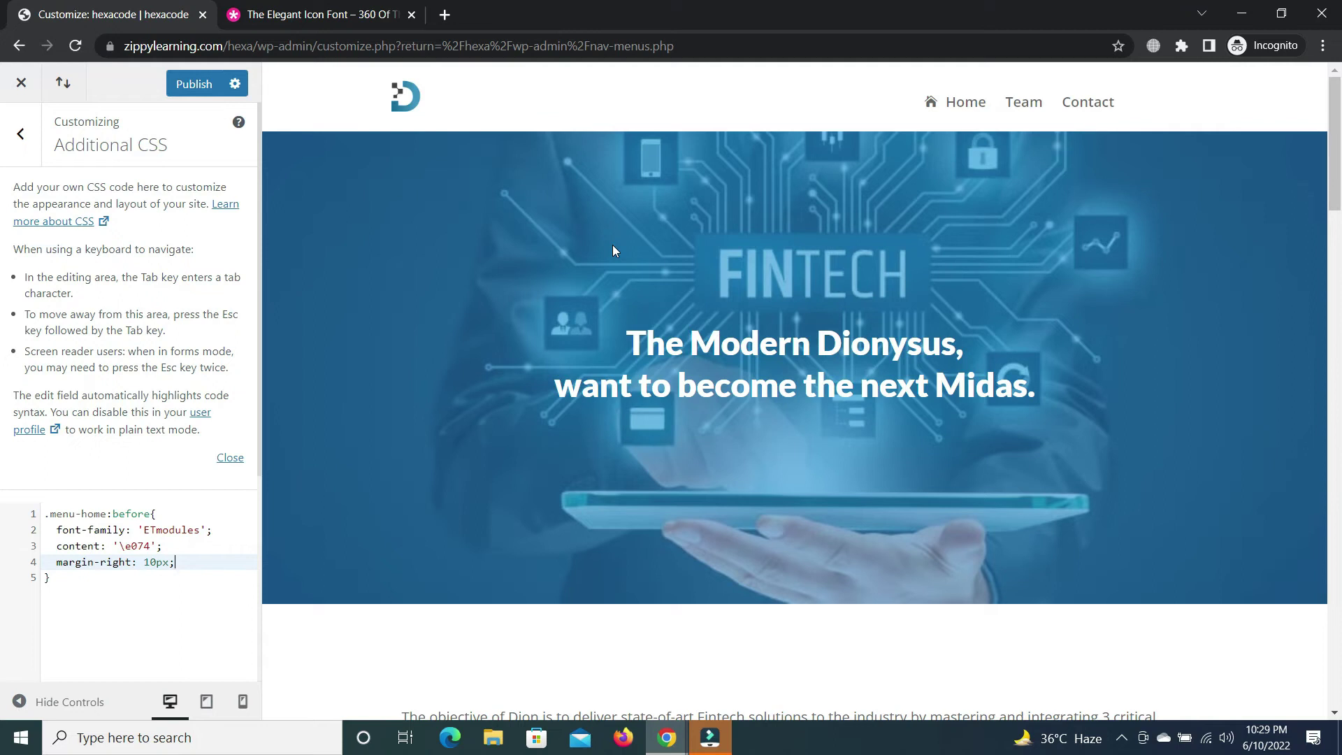
- Add color: #000000, font-size: 18px and float: left to the Home icon rule
{"action": "key", "text": "Return"}
{"action": "type", "text": "olor"}
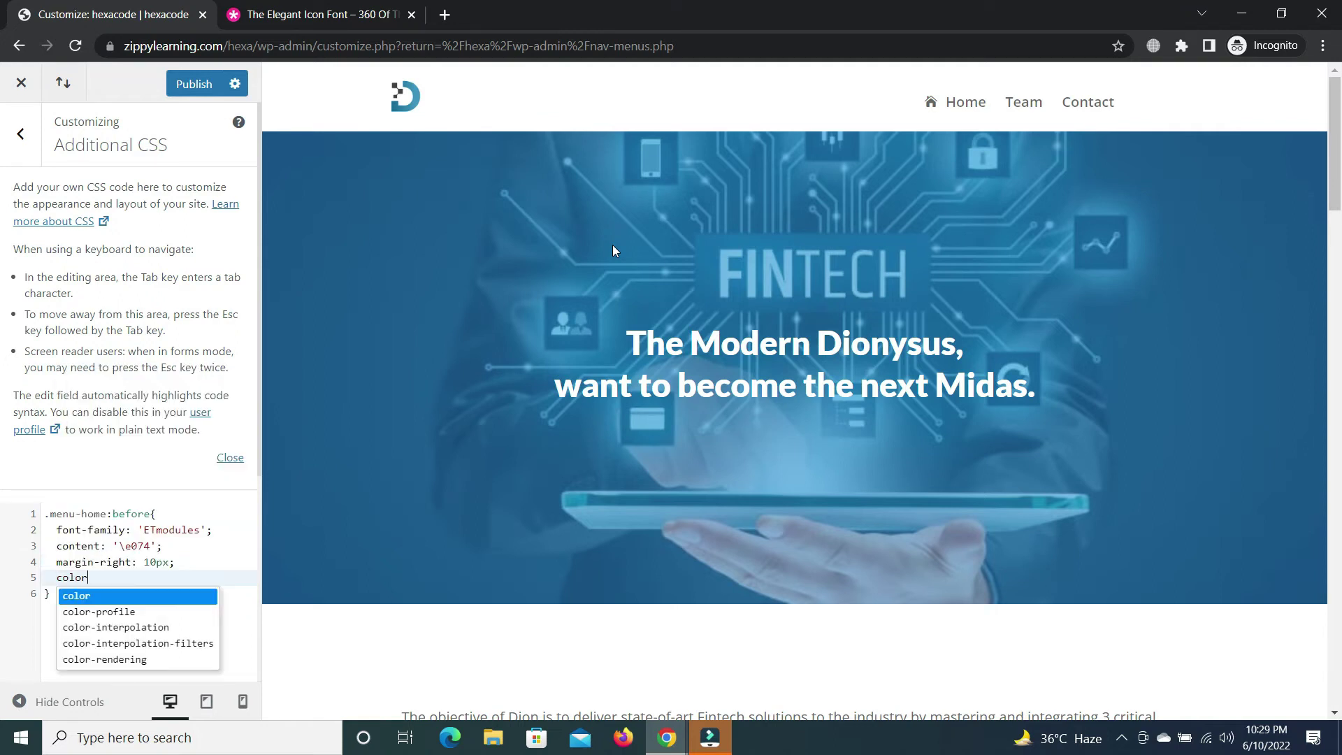
{"action": "type", "text": ": "}
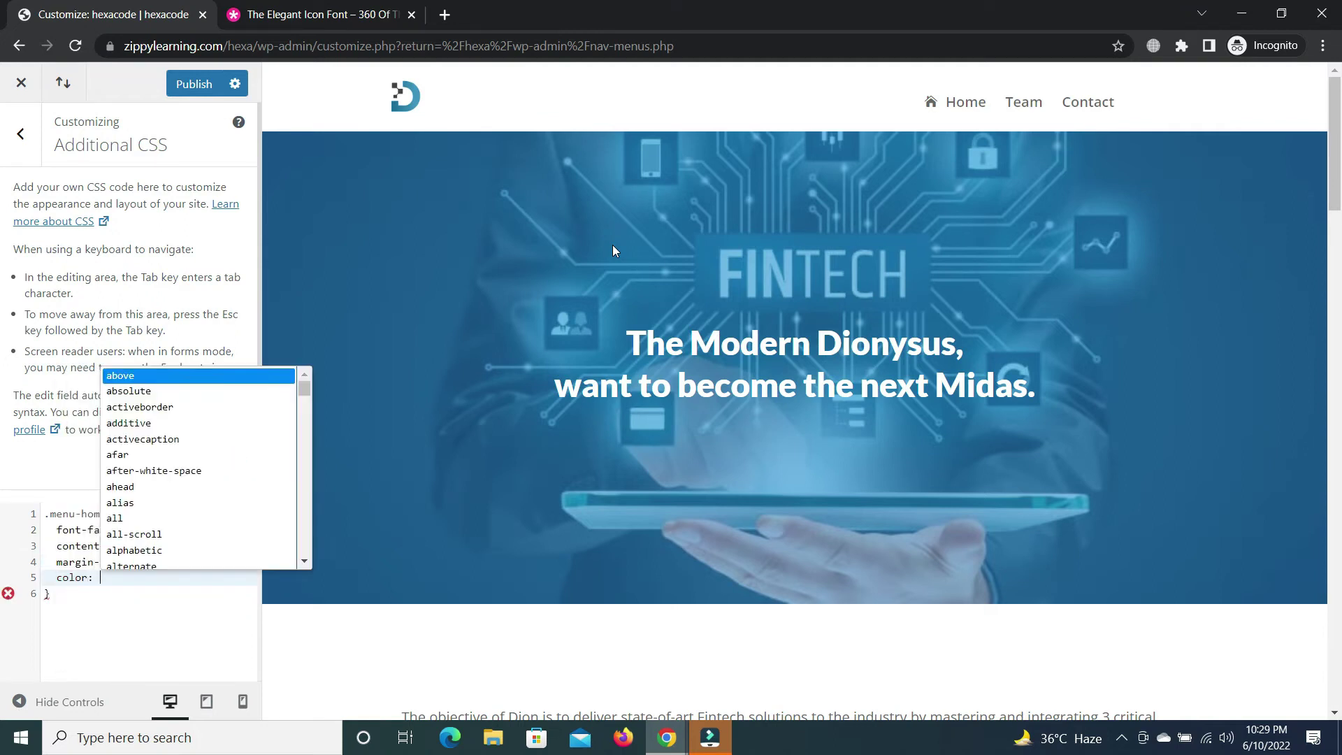
{"action": "type", "text": "#"}
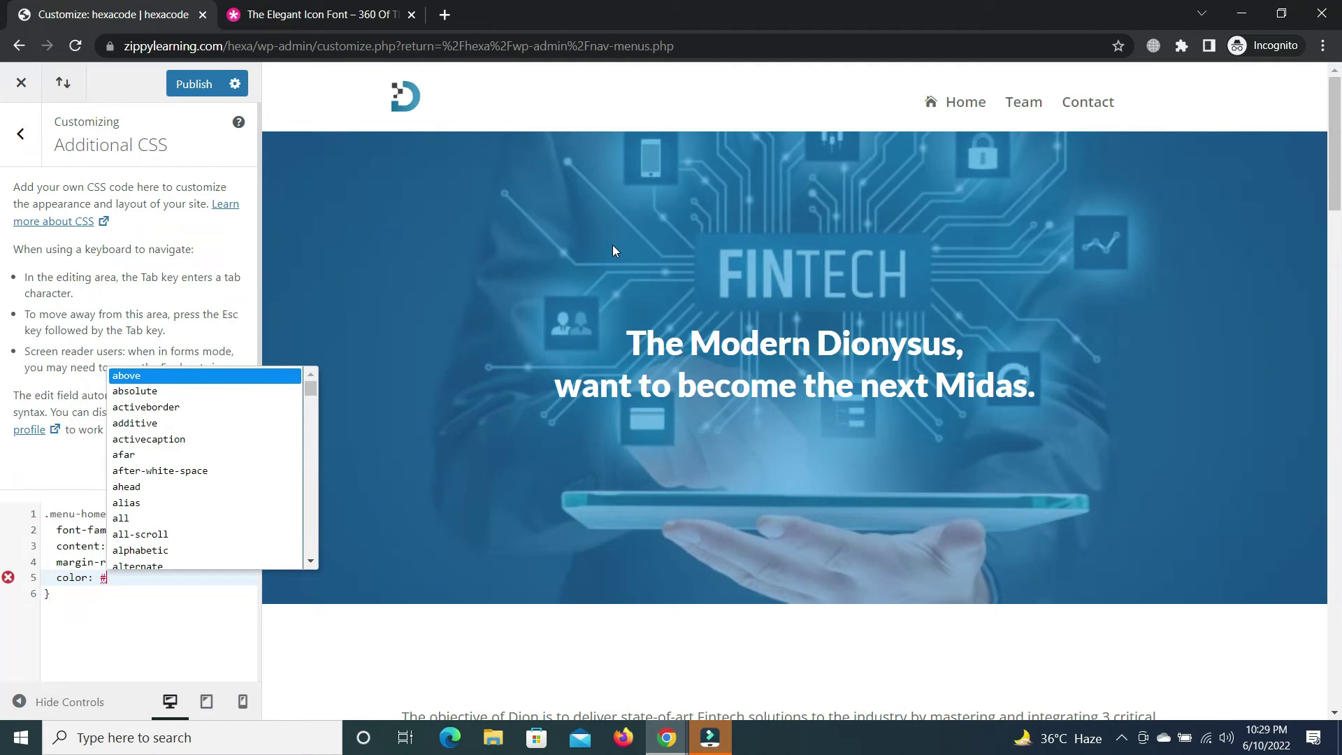
{"action": "type", "text": "00000"}
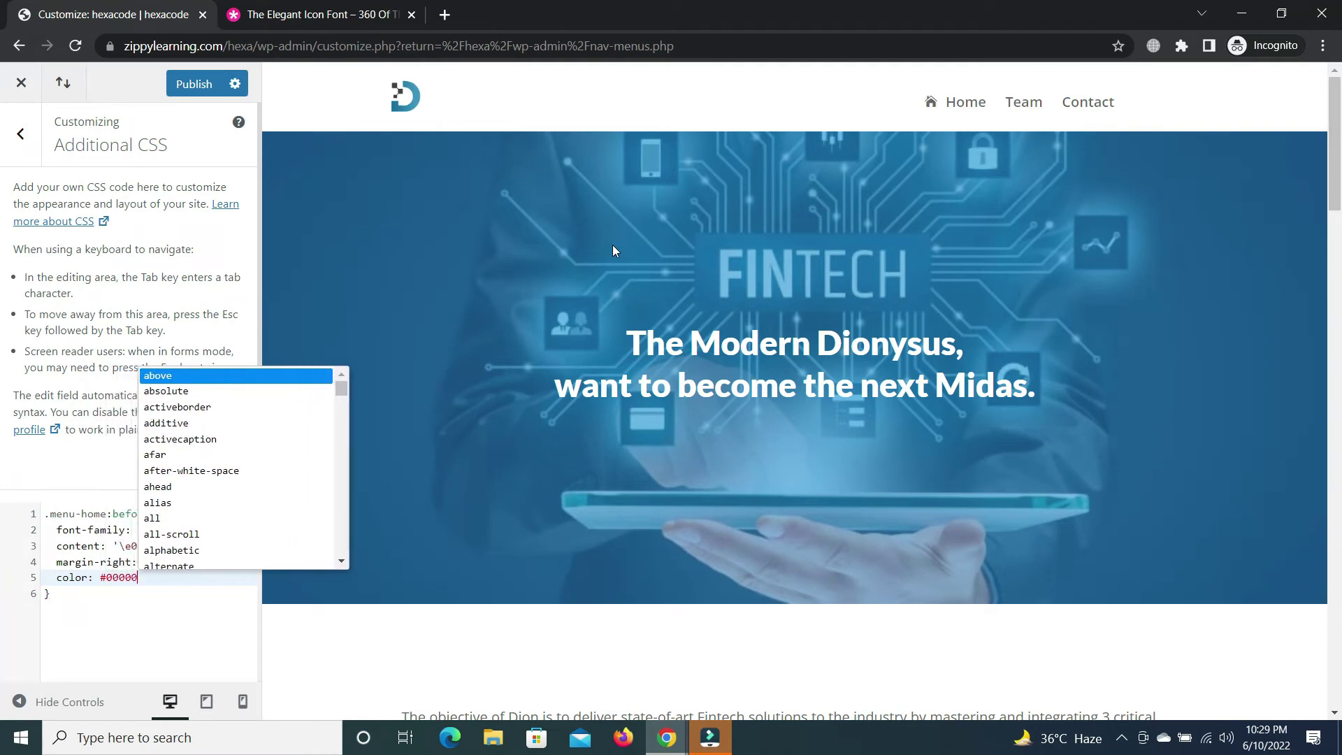
{"action": "type", "text": "0;"}
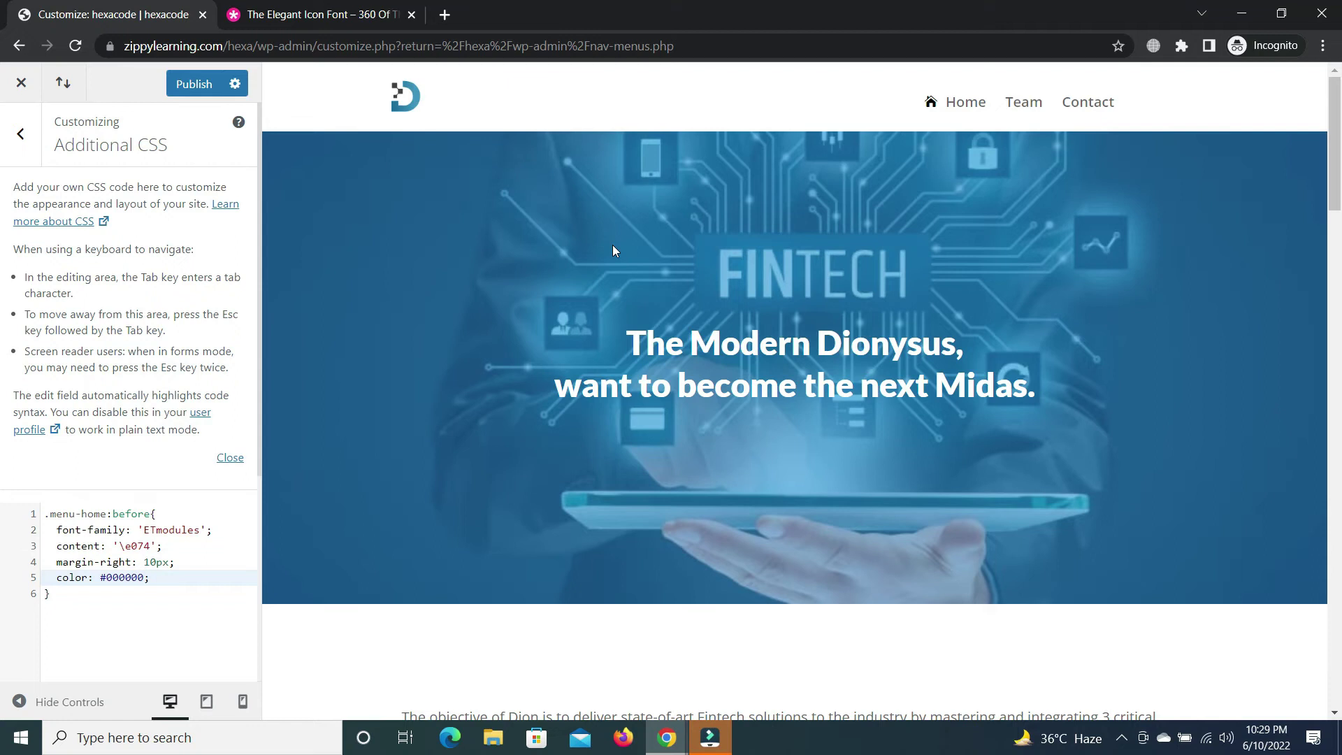
{"action": "key", "text": "Return"}
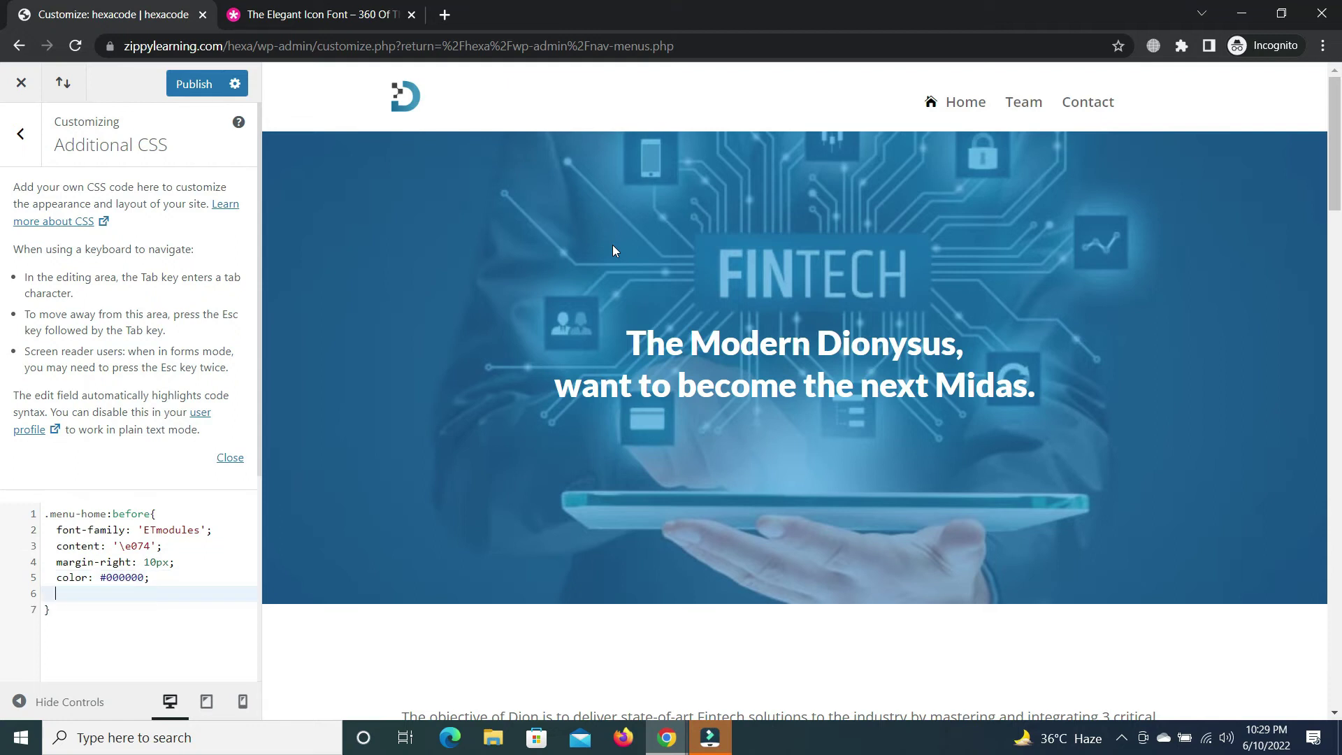
{"action": "type", "text": "fon"}
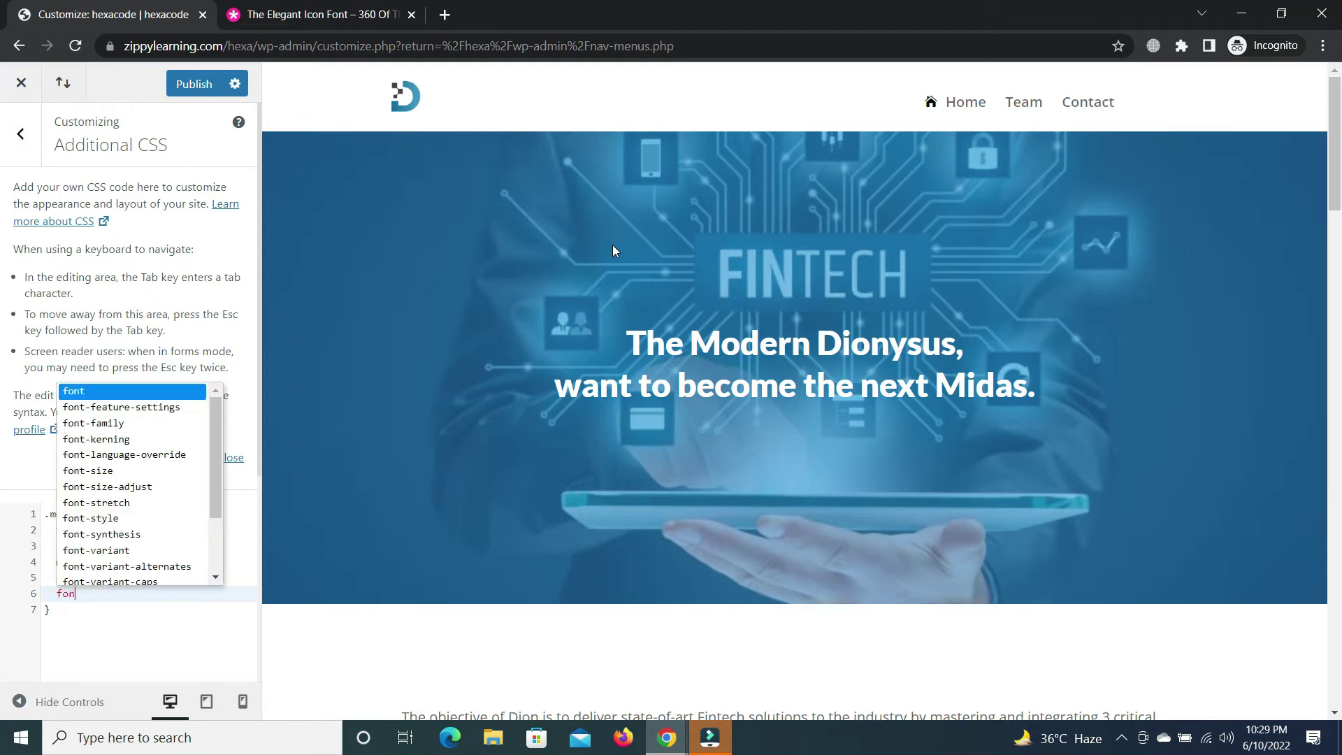
{"action": "type", "text": "t"}
{"action": "type", "text": "-size: "}
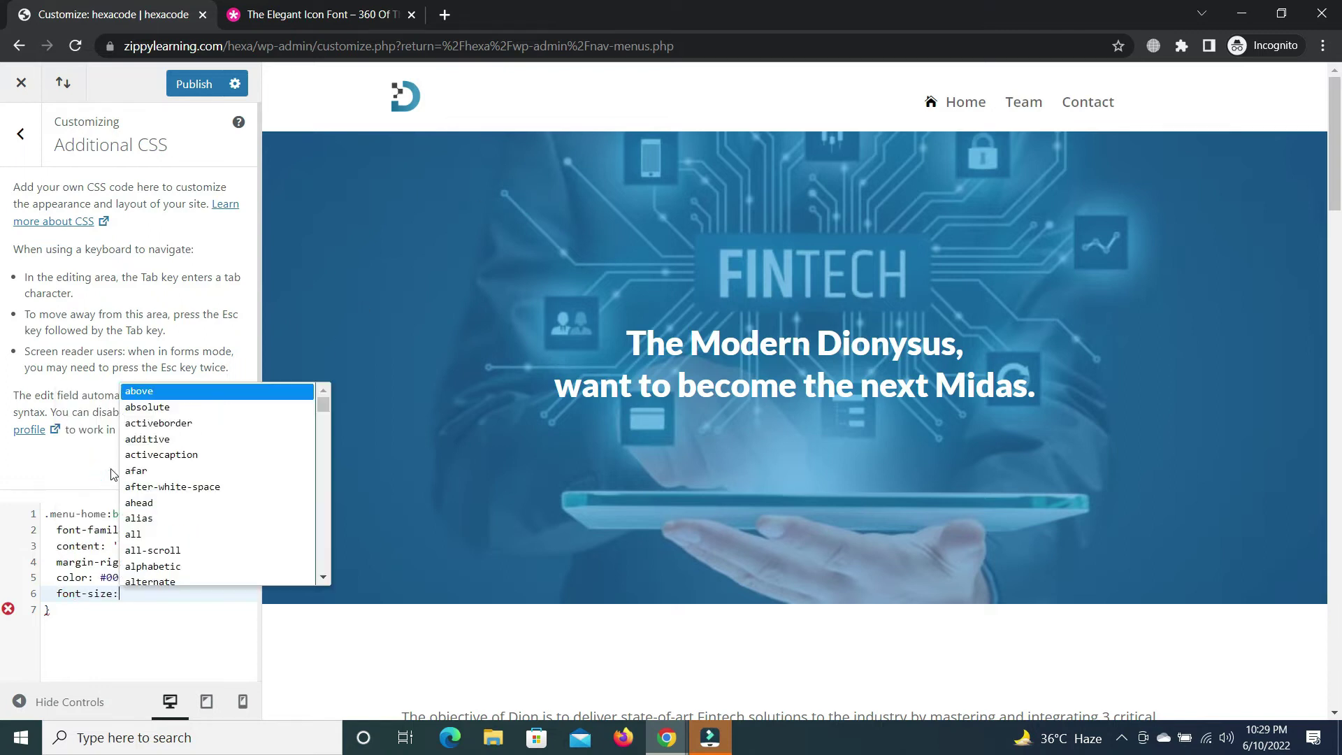
{"action": "type", "text": "18px"}
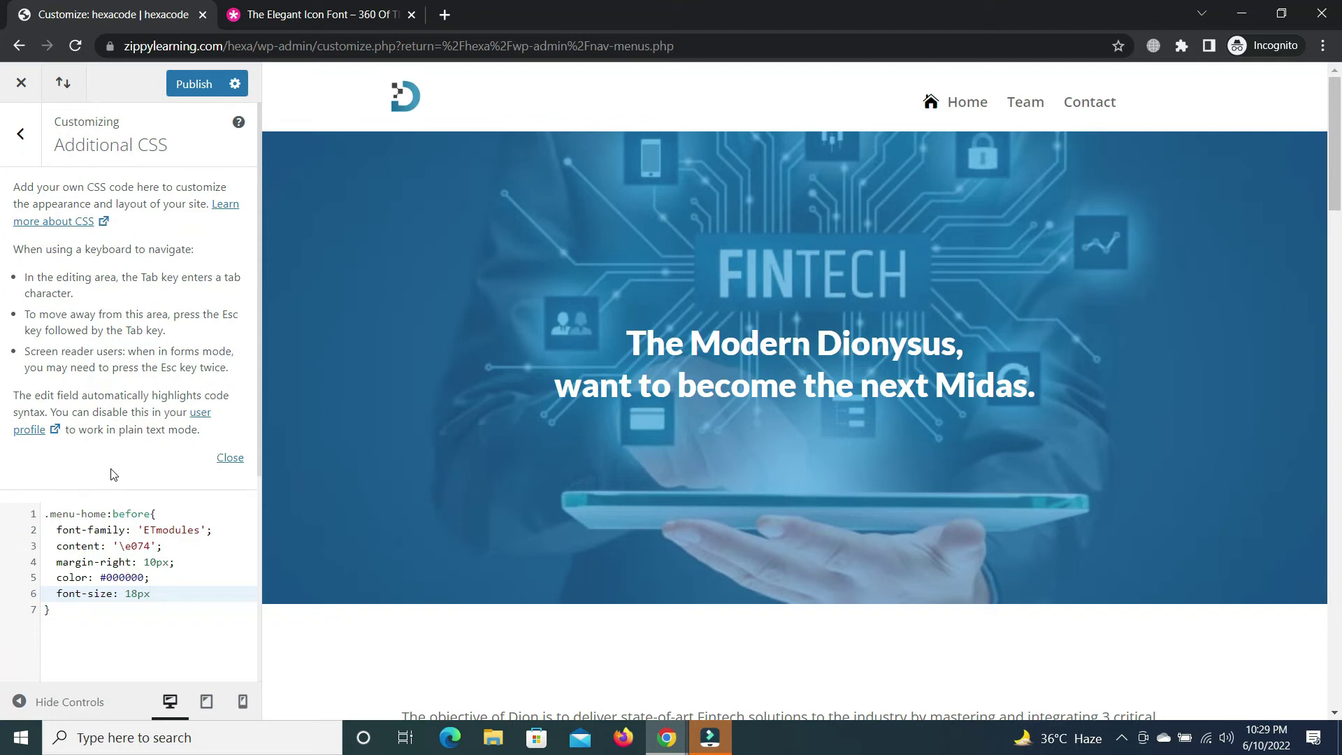
{"action": "type", "text": ";"}
{"action": "key", "text": "Return"}
{"action": "type", "text": "f"}
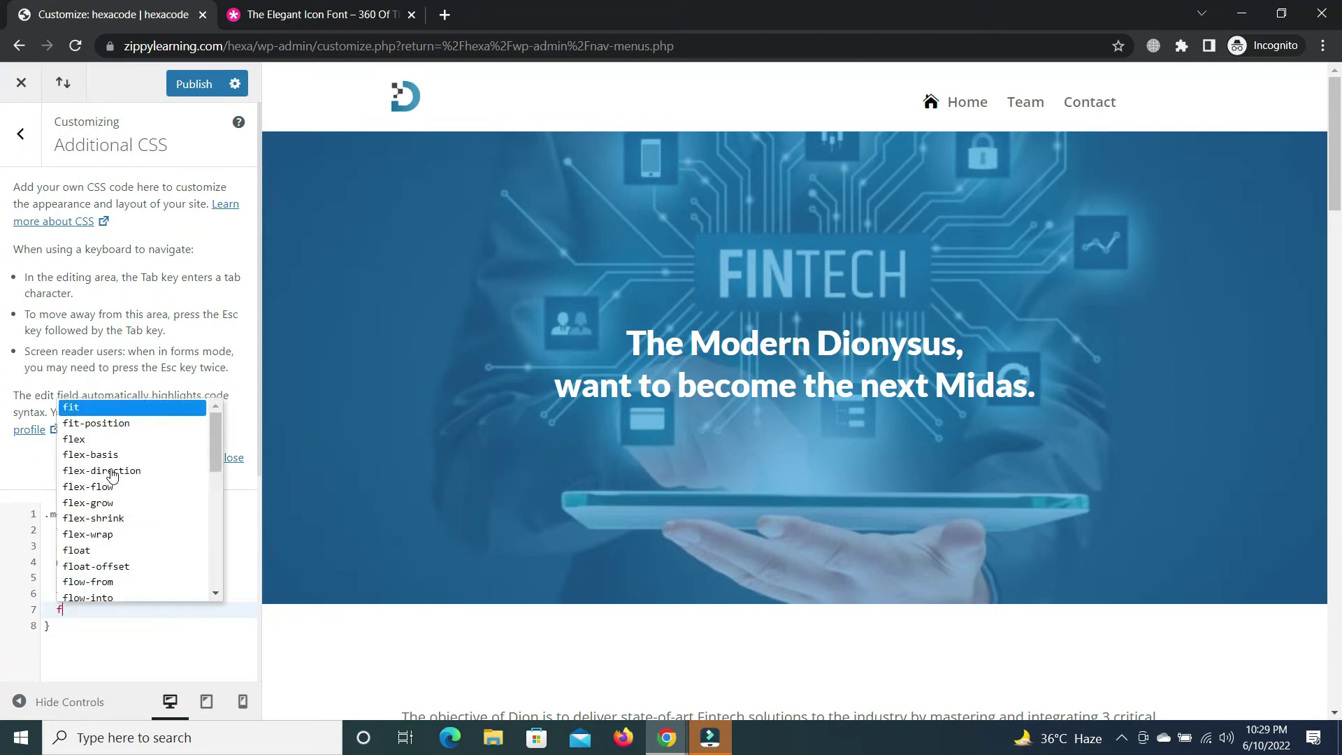
{"action": "type", "text": "loat"}
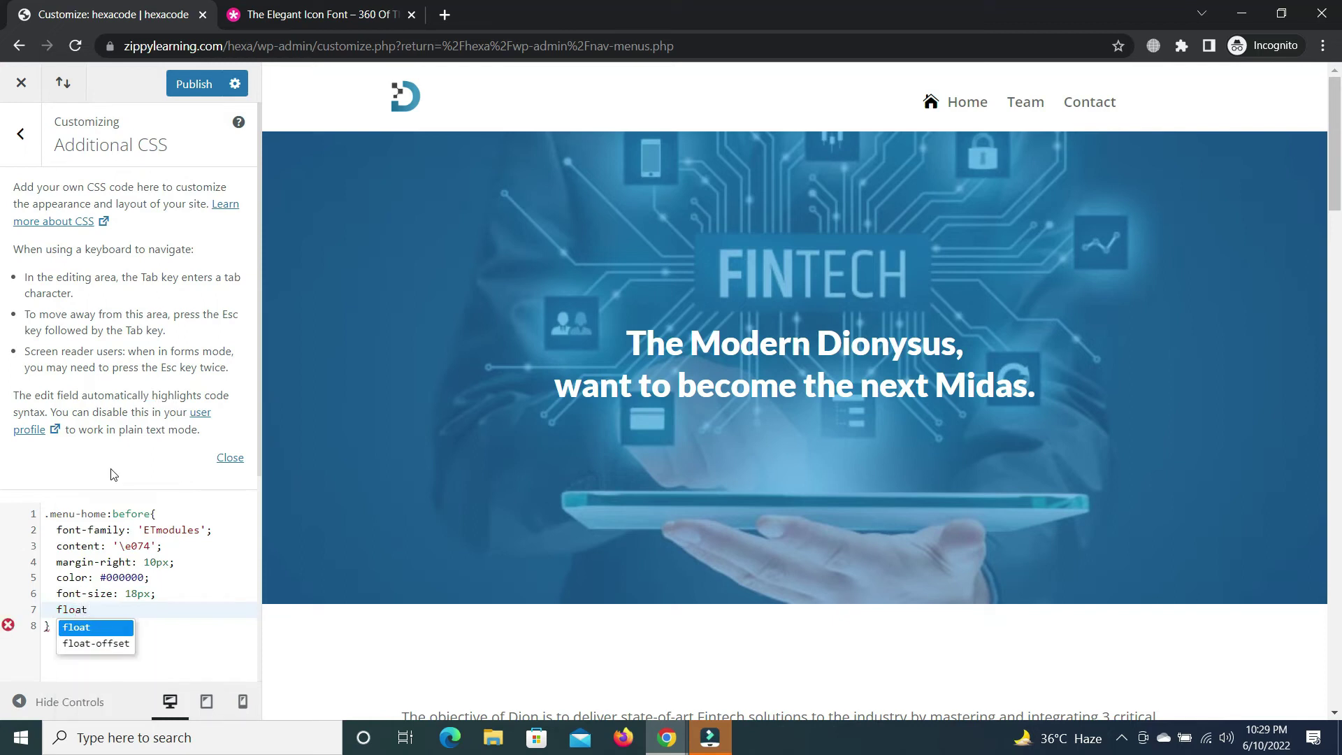
{"action": "key", "text": "Escape"}
{"action": "type", "text": ": "}
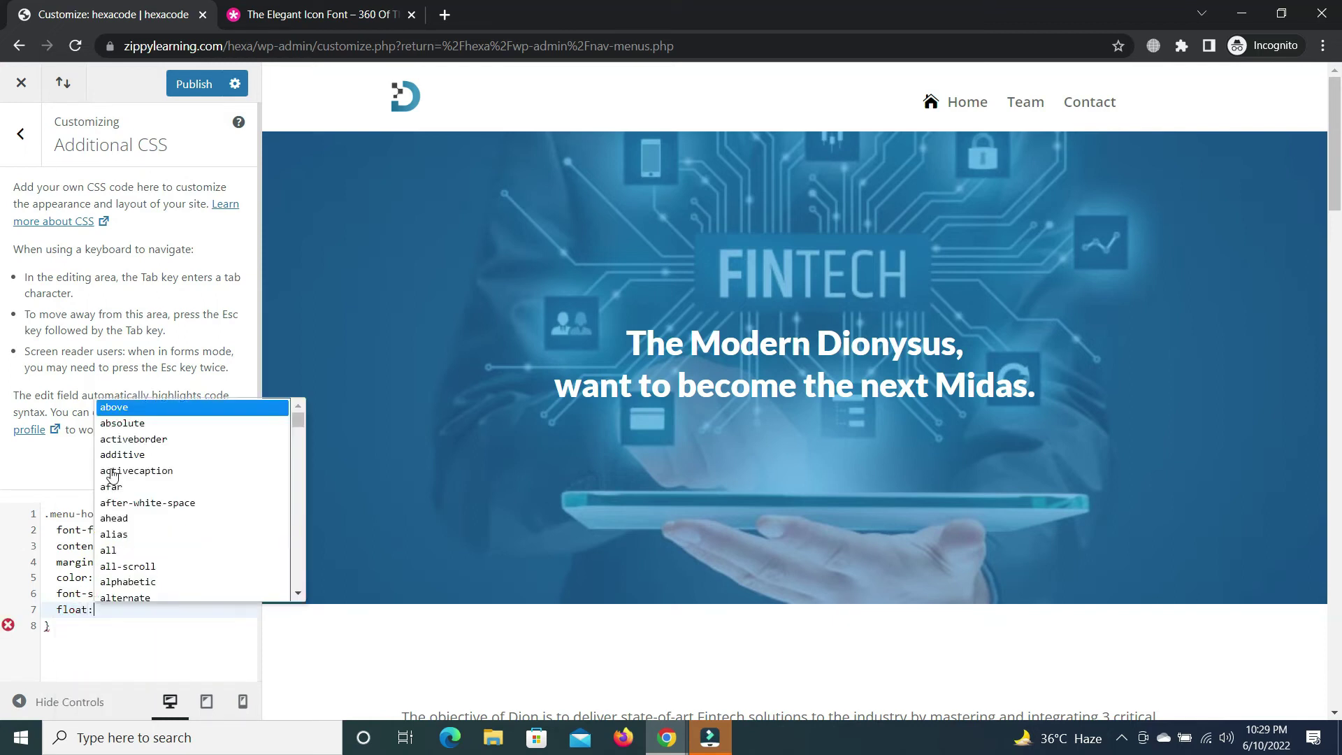
{"action": "type", "text": "left"}
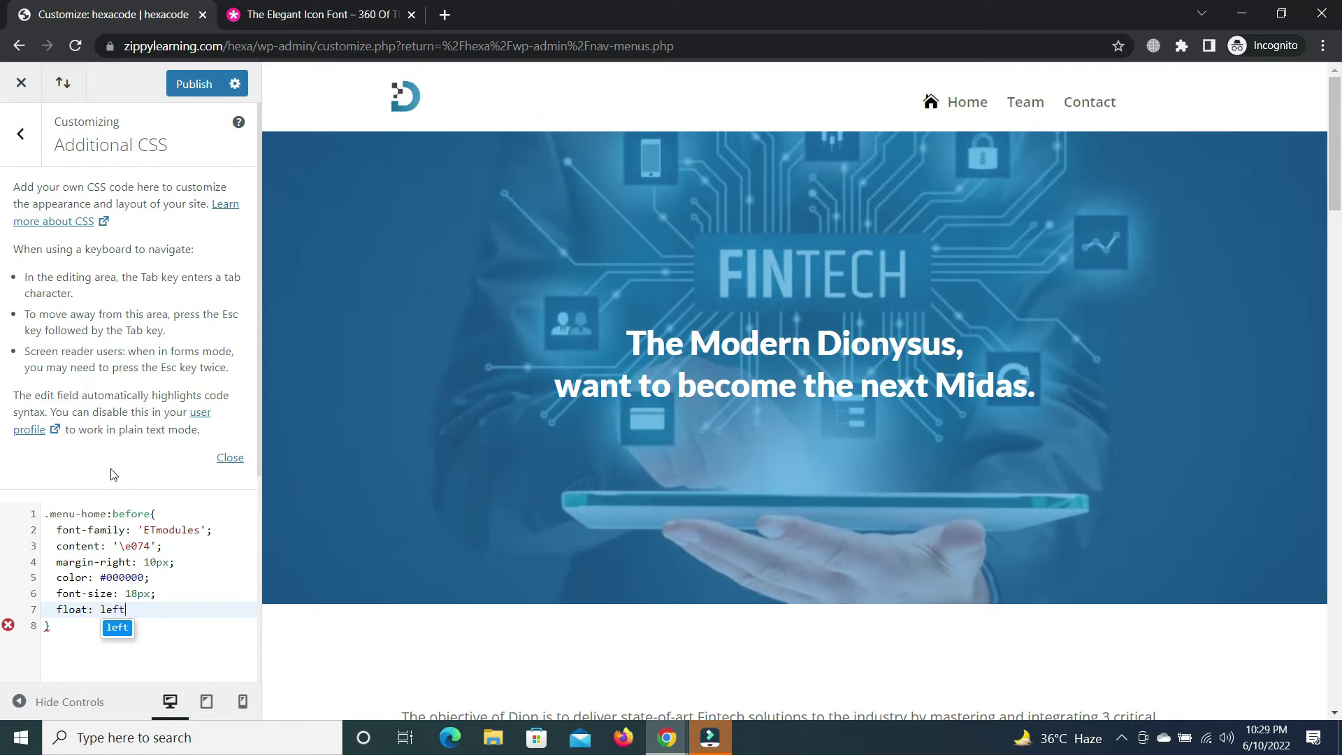
{"action": "type", "text": ";"}
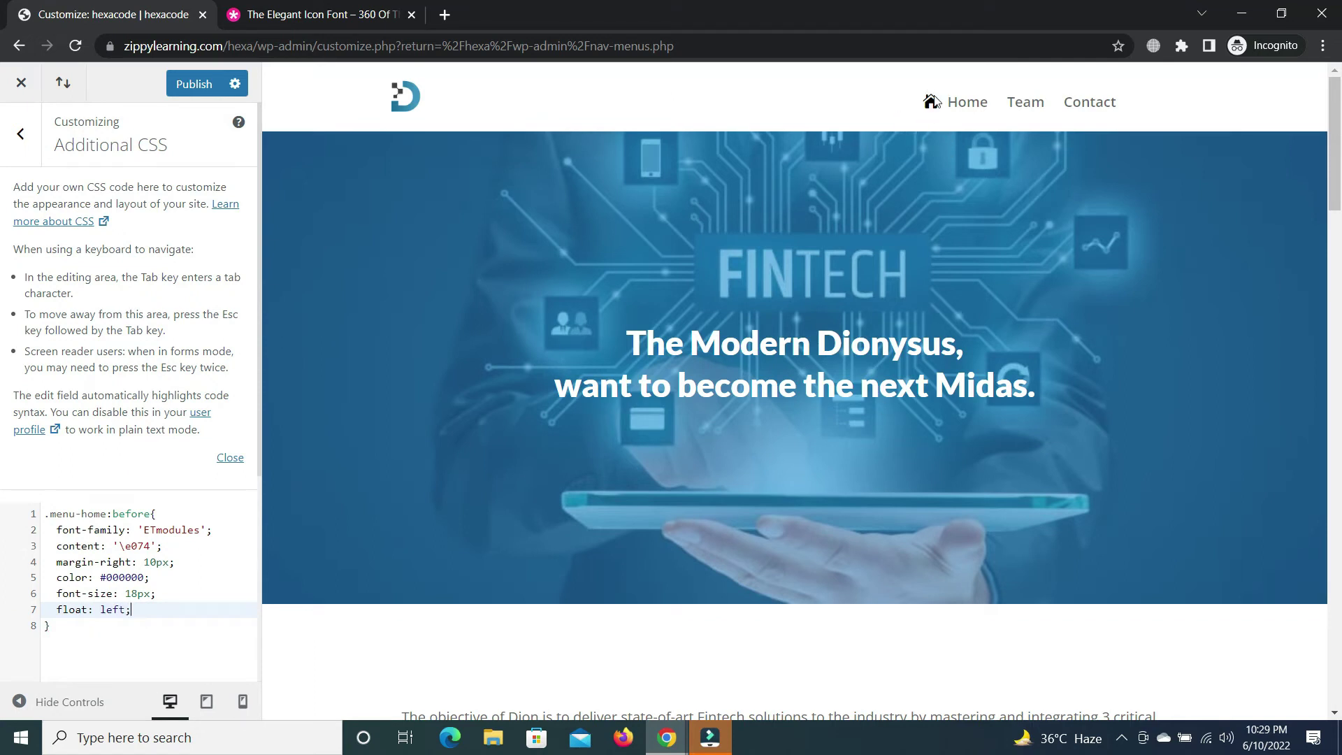
{"action": "scroll", "coordinate": [949, 134], "scroll_direction": "down", "scroll_amount": 1}
{"action": "scroll", "coordinate": [949, 115], "scroll_direction": "up", "scroll_amount": 1}
- Duplicate the .menu-home:before rule below itself and start renaming its selector to menu-team
{"action": "left_click_drag", "start_coordinate": [43, 514], "coordinate": [91, 644]}
{"action": "key", "text": "ctrl+c"}
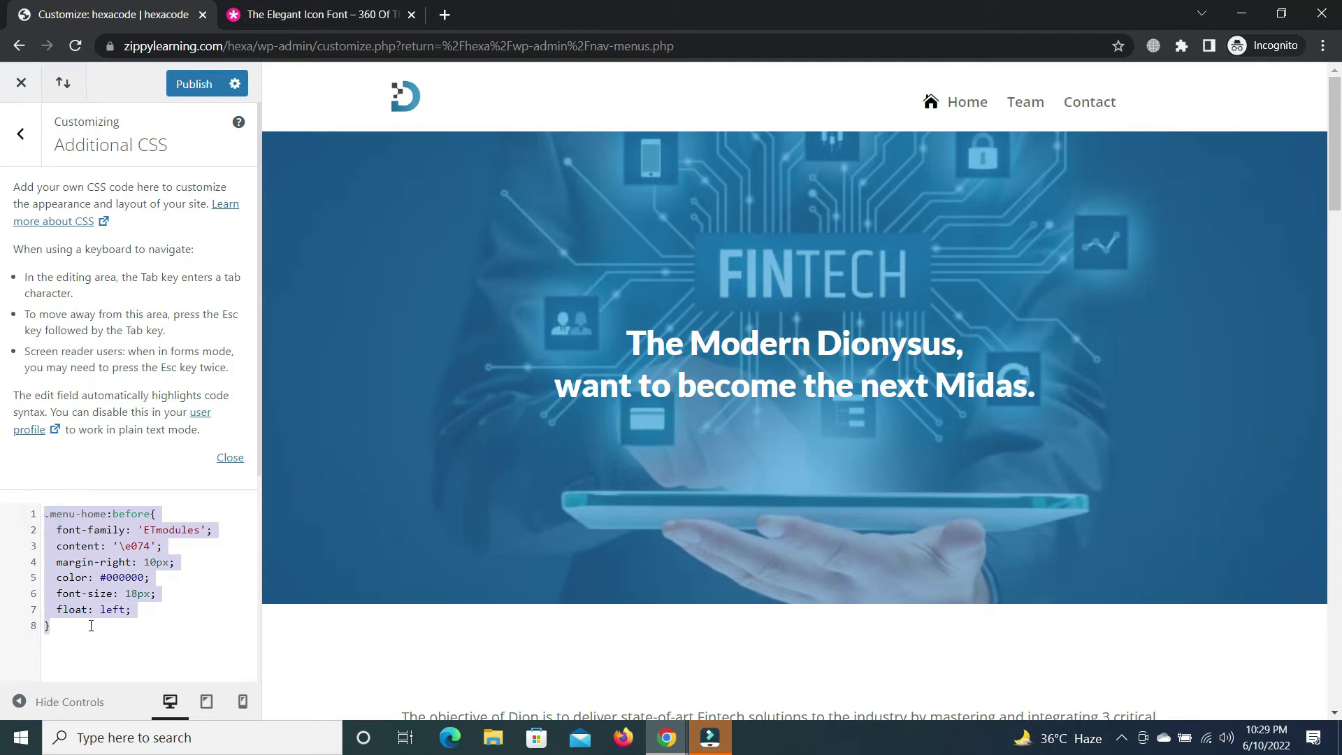
{"action": "left_click", "coordinate": [91, 620]}
{"action": "key", "text": "Return"}
{"action": "key", "text": "ctrl+v"}
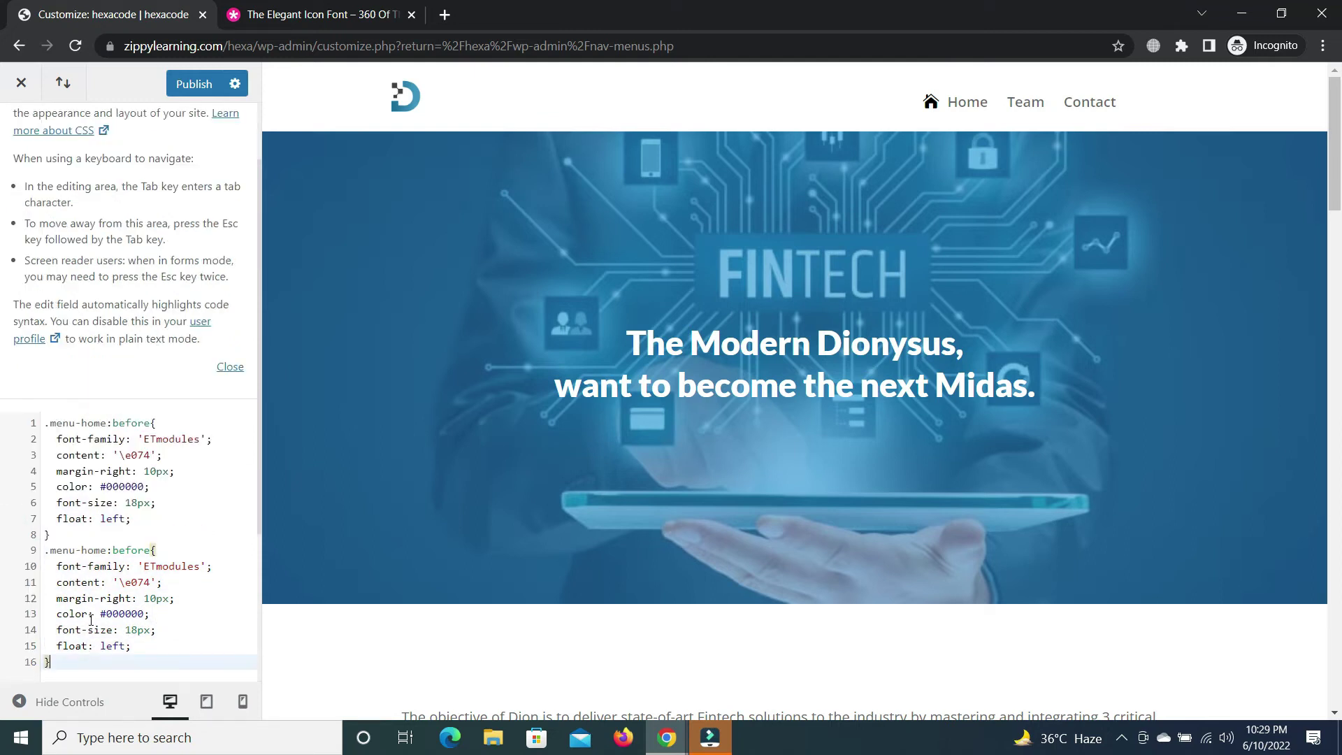
{"action": "left_click_drag", "start_coordinate": [82, 553], "coordinate": [108, 553]}
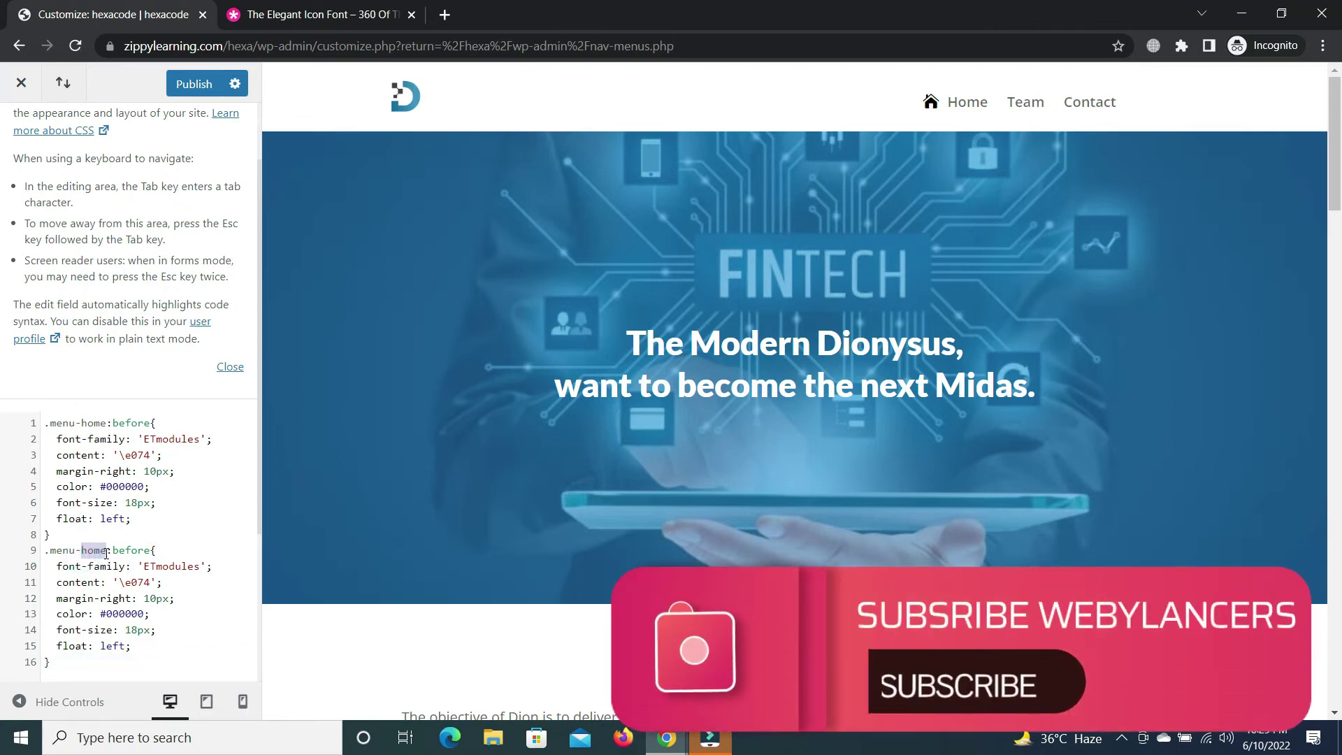
{"action": "type", "text": "ab"}
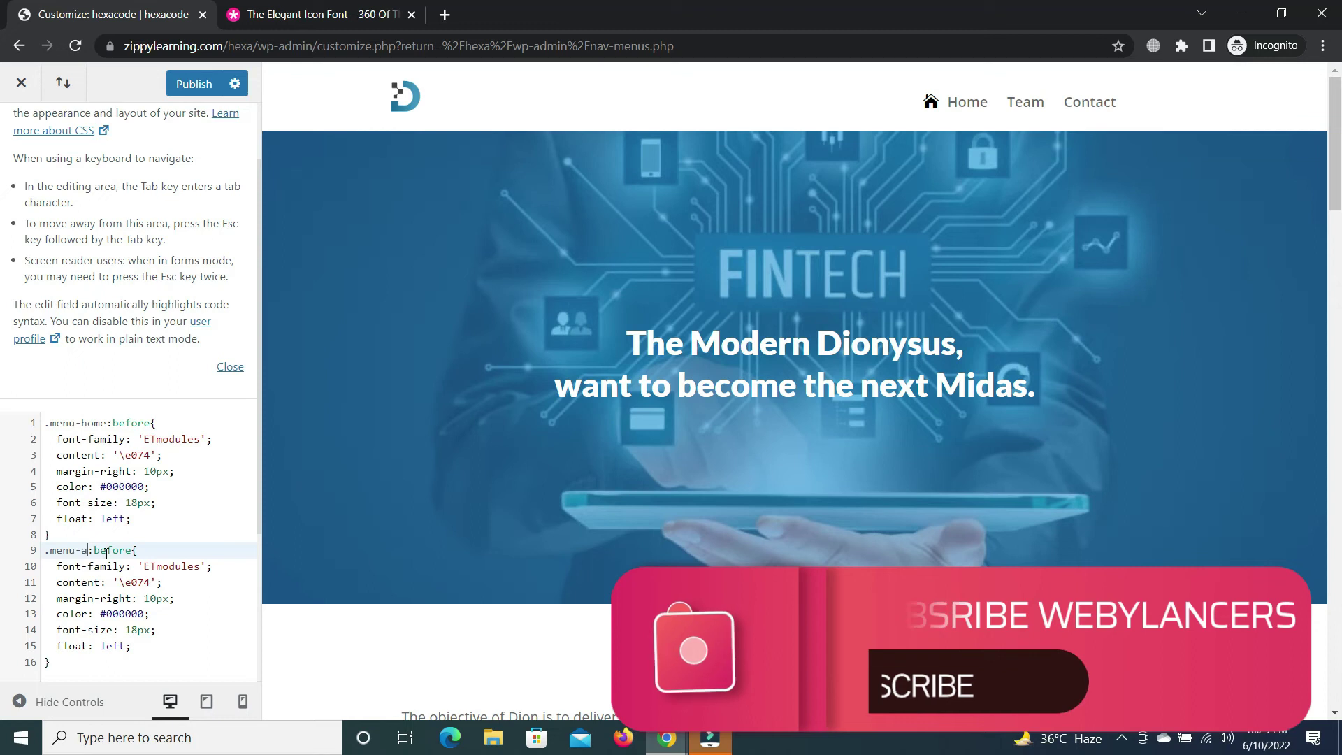
{"action": "type", "text": "am"}
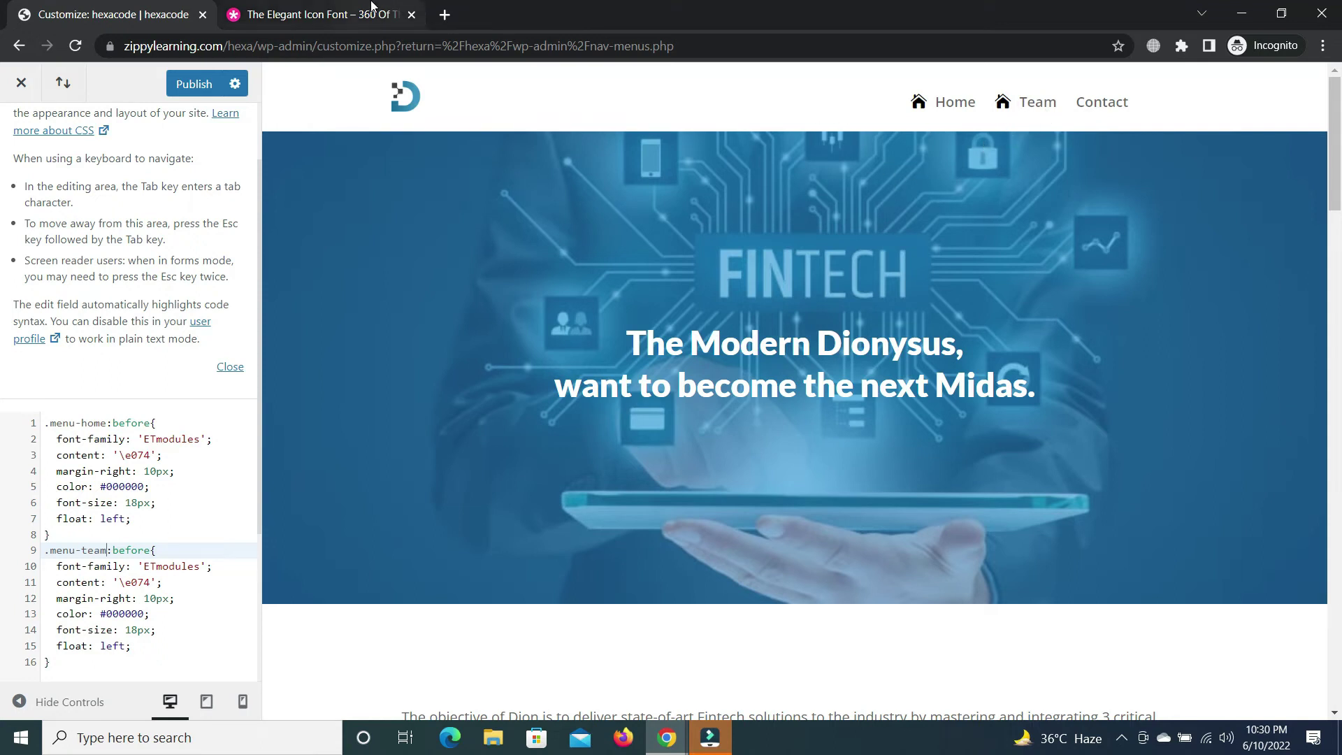
- Copy the two-people icon code &#xe08b; from the Elegant Themes Icon Font page
{"action": "left_click", "coordinate": [372, 13]}
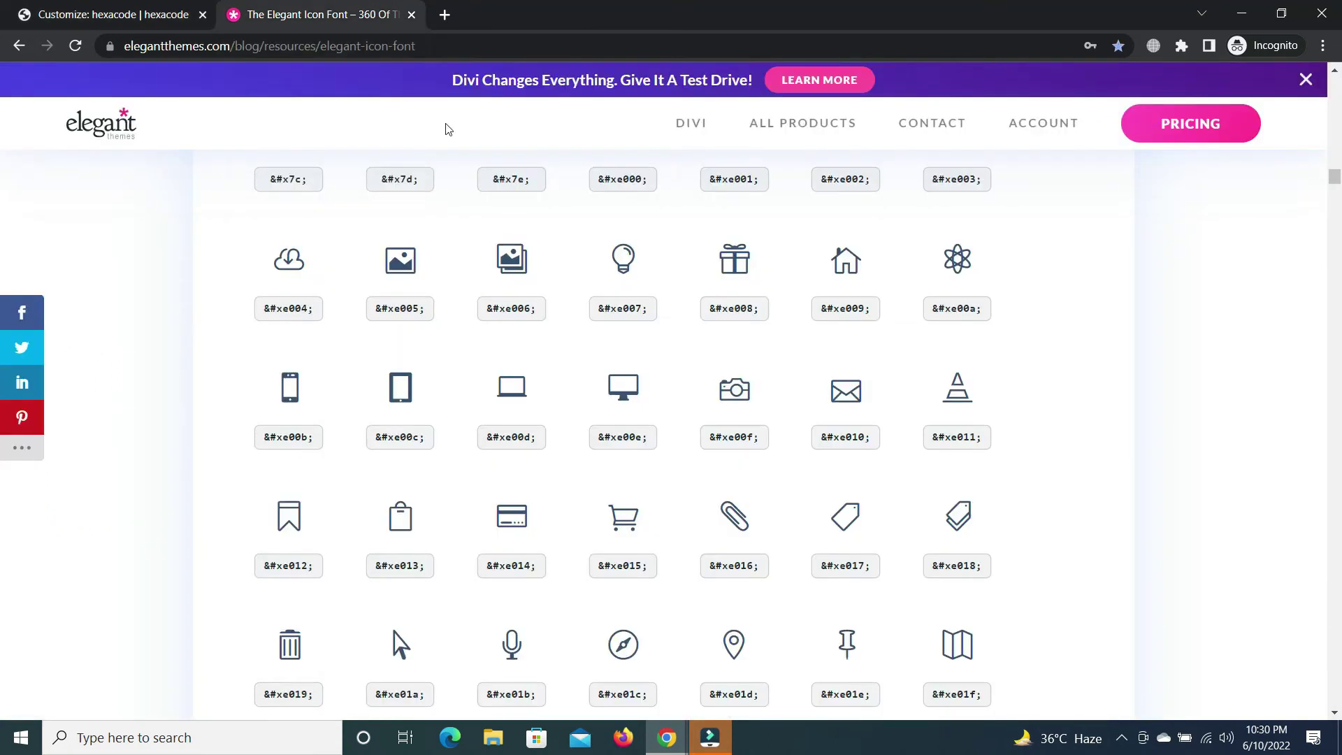
{"action": "scroll", "coordinate": [802, 430], "scroll_direction": "down", "scroll_amount": 1}
{"action": "scroll", "coordinate": [802, 430], "scroll_direction": "down", "scroll_amount": 2}
{"action": "scroll", "coordinate": [802, 430], "scroll_direction": "down", "scroll_amount": 2}
{"action": "scroll", "coordinate": [802, 430], "scroll_direction": "down", "scroll_amount": 5}
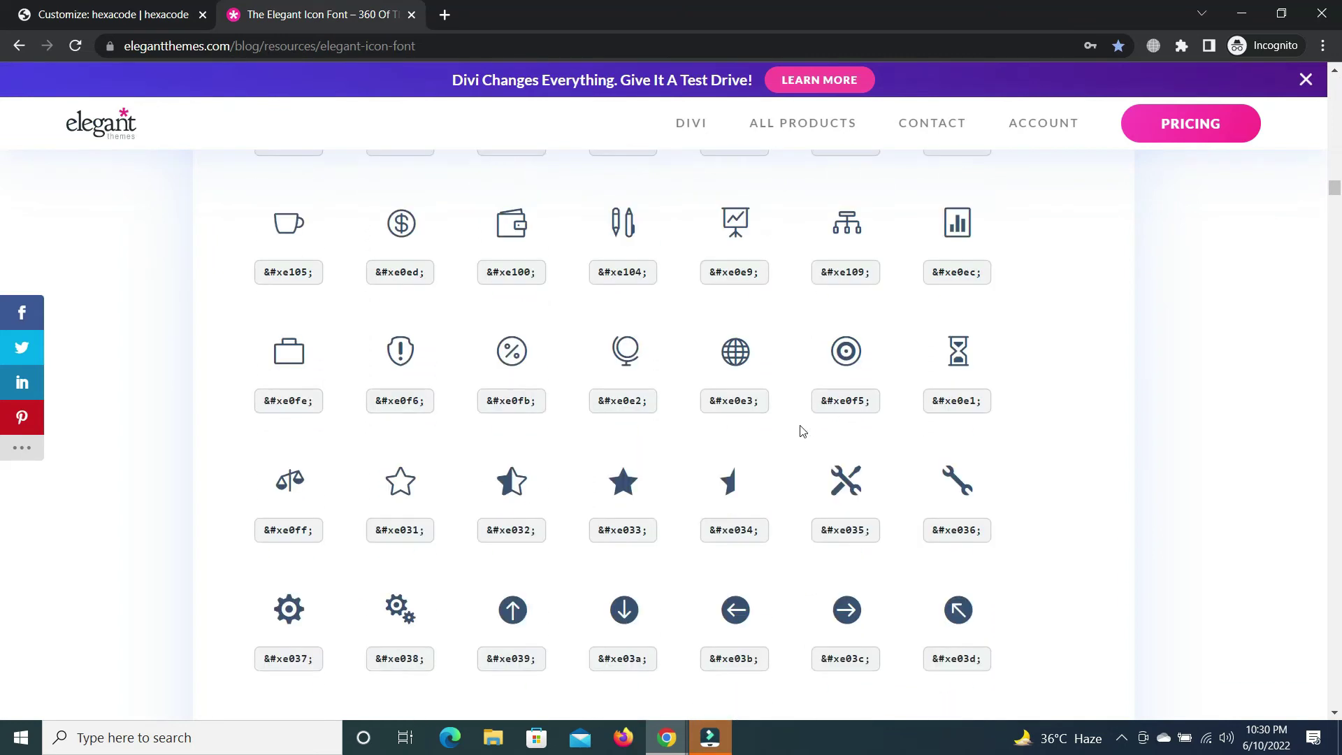
{"action": "scroll", "coordinate": [801, 431], "scroll_direction": "down", "scroll_amount": 3}
{"action": "scroll", "coordinate": [798, 432], "scroll_direction": "down", "scroll_amount": 2}
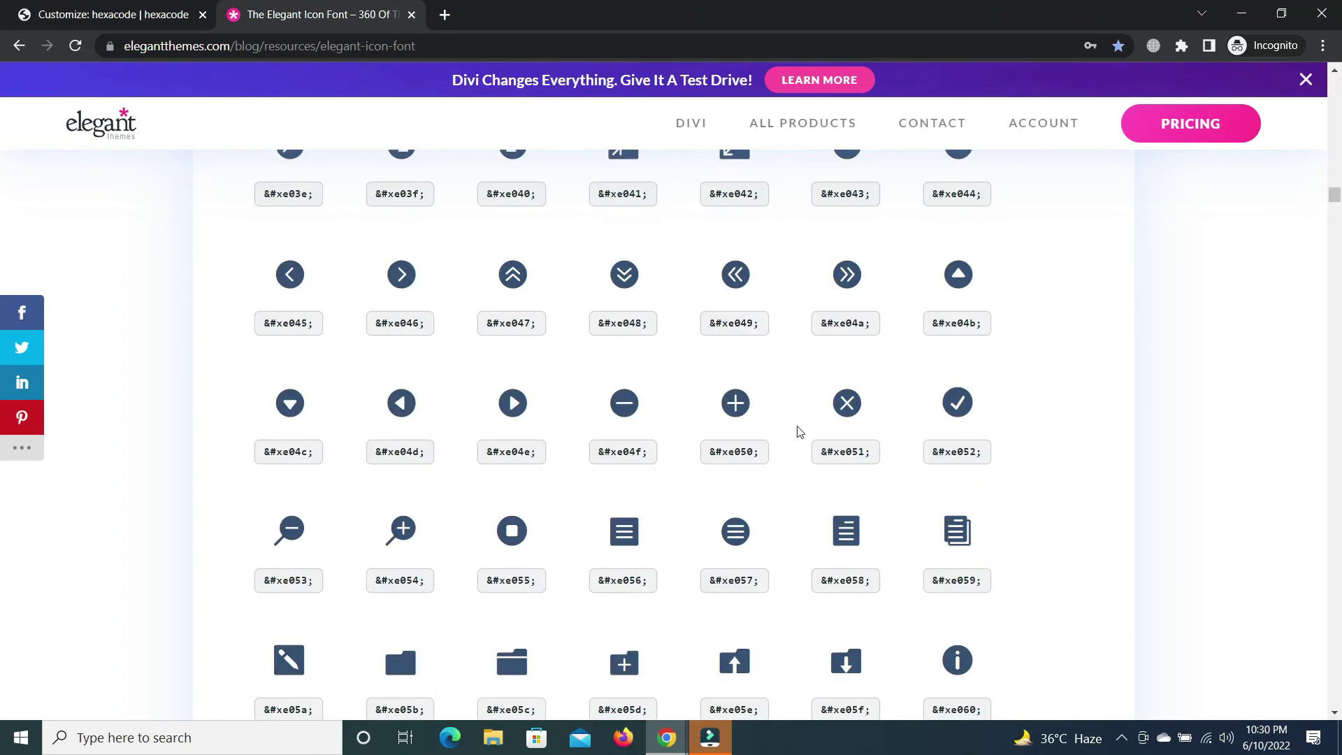
{"action": "scroll", "coordinate": [797, 430], "scroll_direction": "down", "scroll_amount": 2}
{"action": "scroll", "coordinate": [798, 432], "scroll_direction": "down", "scroll_amount": 1}
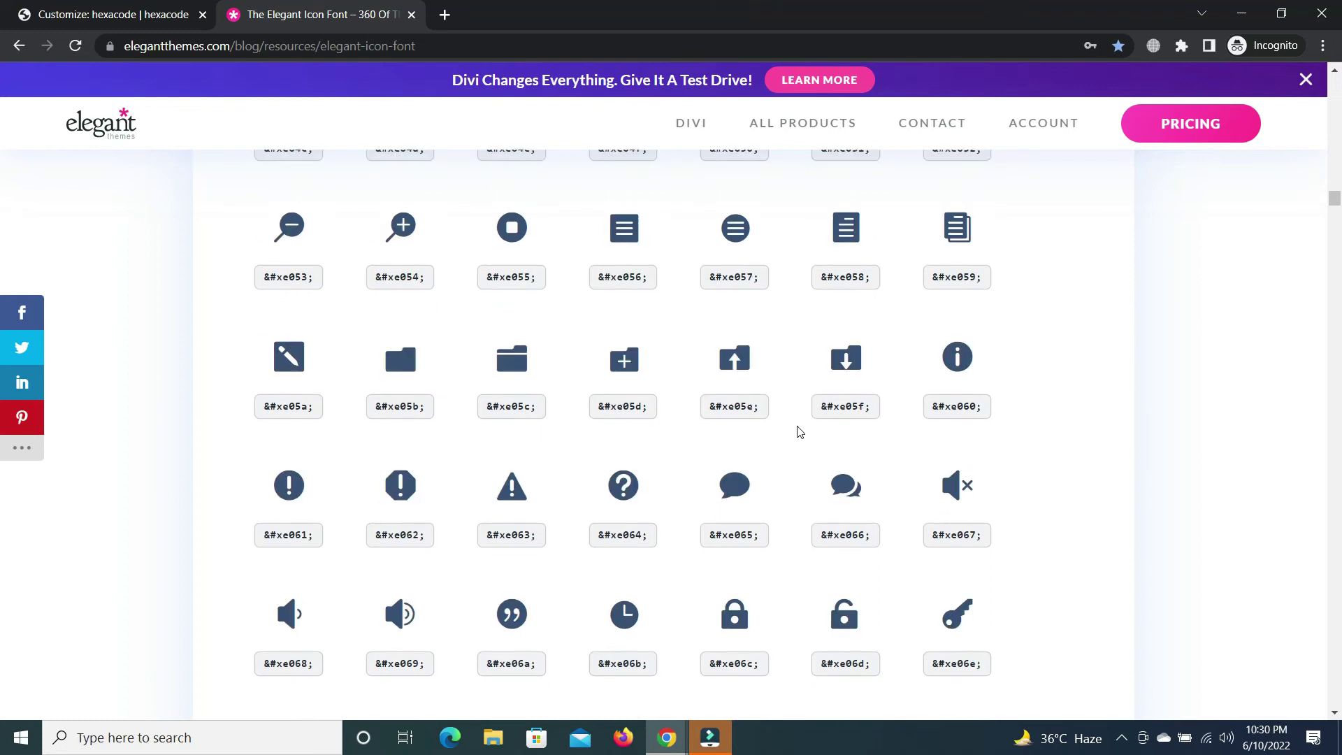
{"action": "scroll", "coordinate": [797, 431], "scroll_direction": "down", "scroll_amount": 1}
{"action": "scroll", "coordinate": [798, 432], "scroll_direction": "down", "scroll_amount": 1}
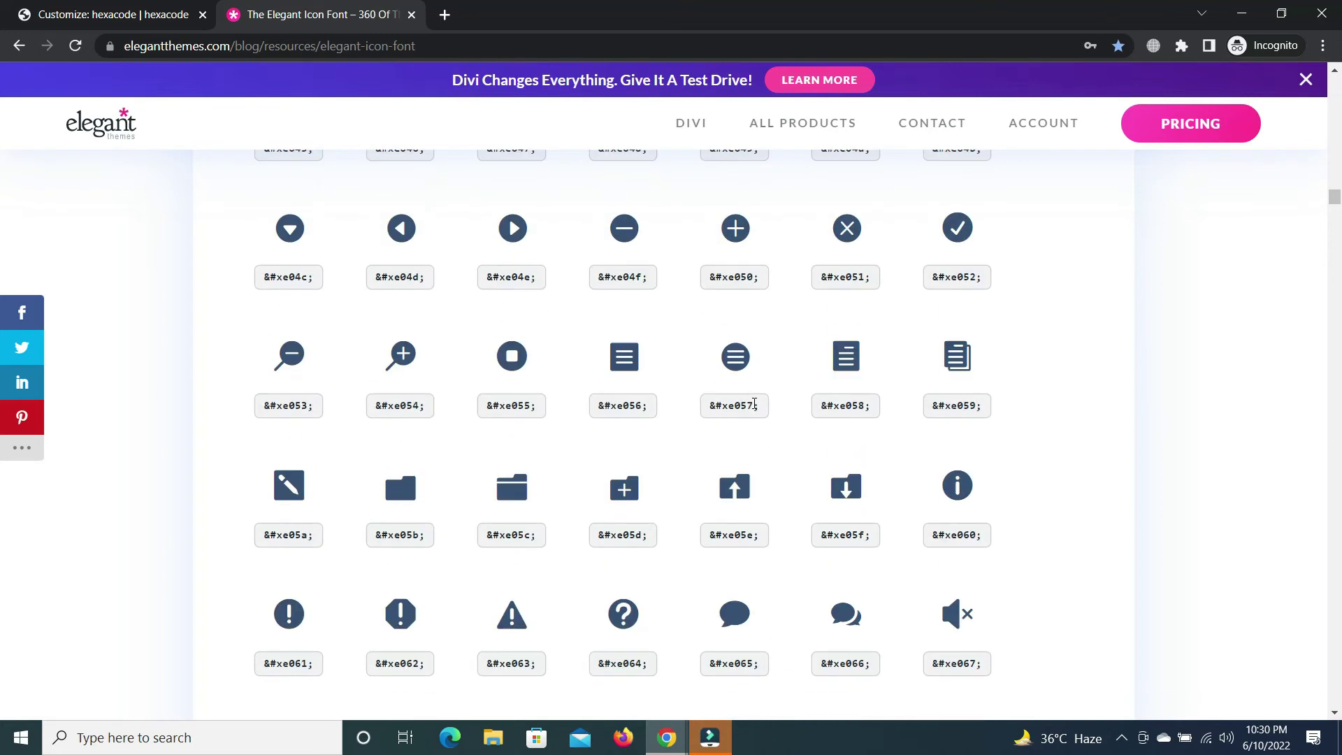
{"action": "scroll", "coordinate": [754, 403], "scroll_direction": "down", "scroll_amount": 3}
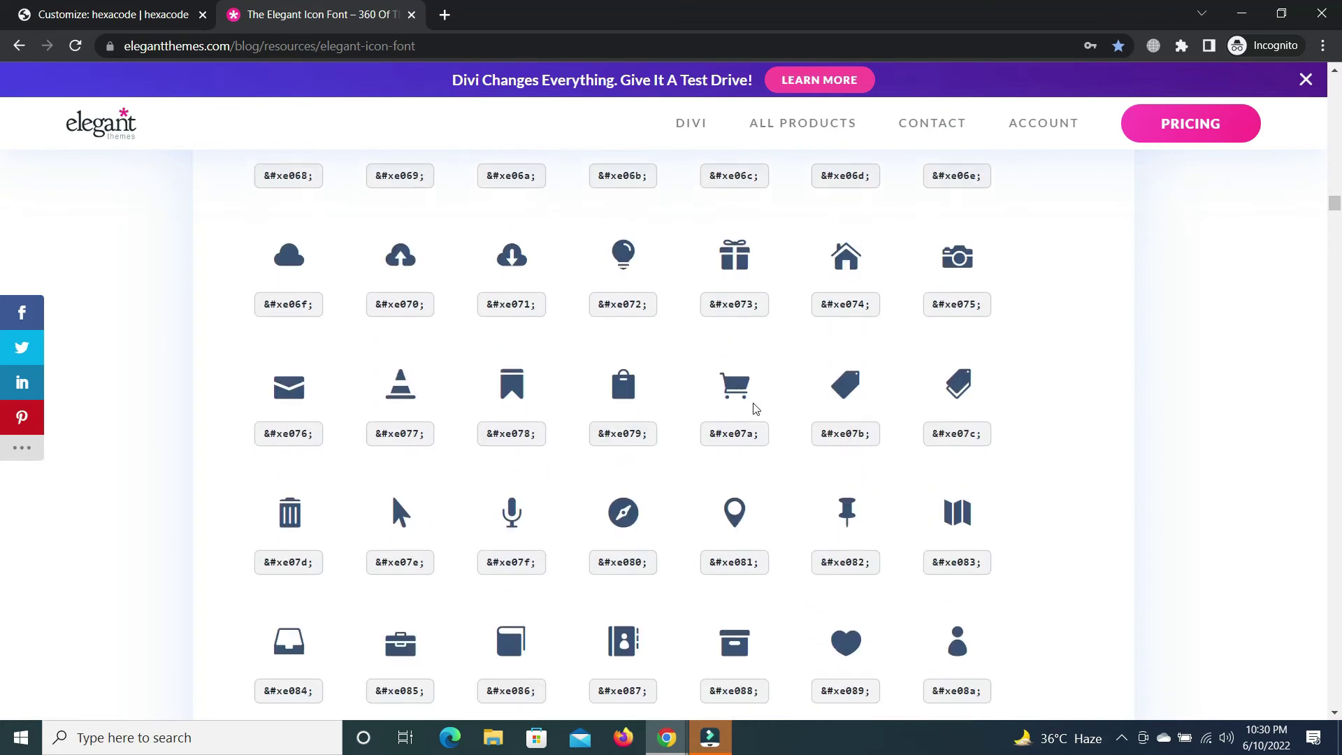
{"action": "scroll", "coordinate": [753, 403], "scroll_direction": "down", "scroll_amount": 2}
{"action": "scroll", "coordinate": [630, 451], "scroll_direction": "down", "scroll_amount": 2}
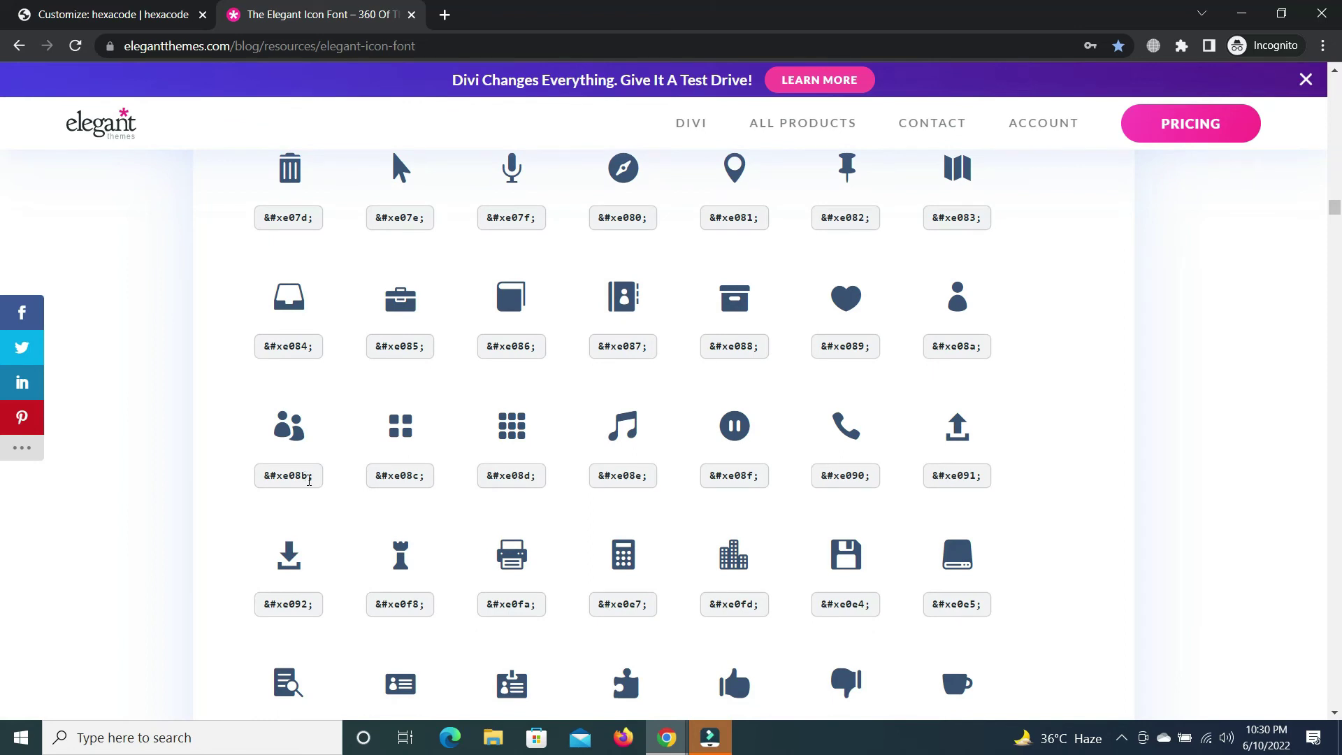
{"action": "left_click_drag", "start_coordinate": [310, 479], "coordinate": [283, 477]}
{"action": "triple_click", "coordinate": [286, 478]}
- Set the .menu-team icon to e08b, then duplicate that rule and rename it for contact
{"action": "key", "text": "ctrl+shift+Tab"}
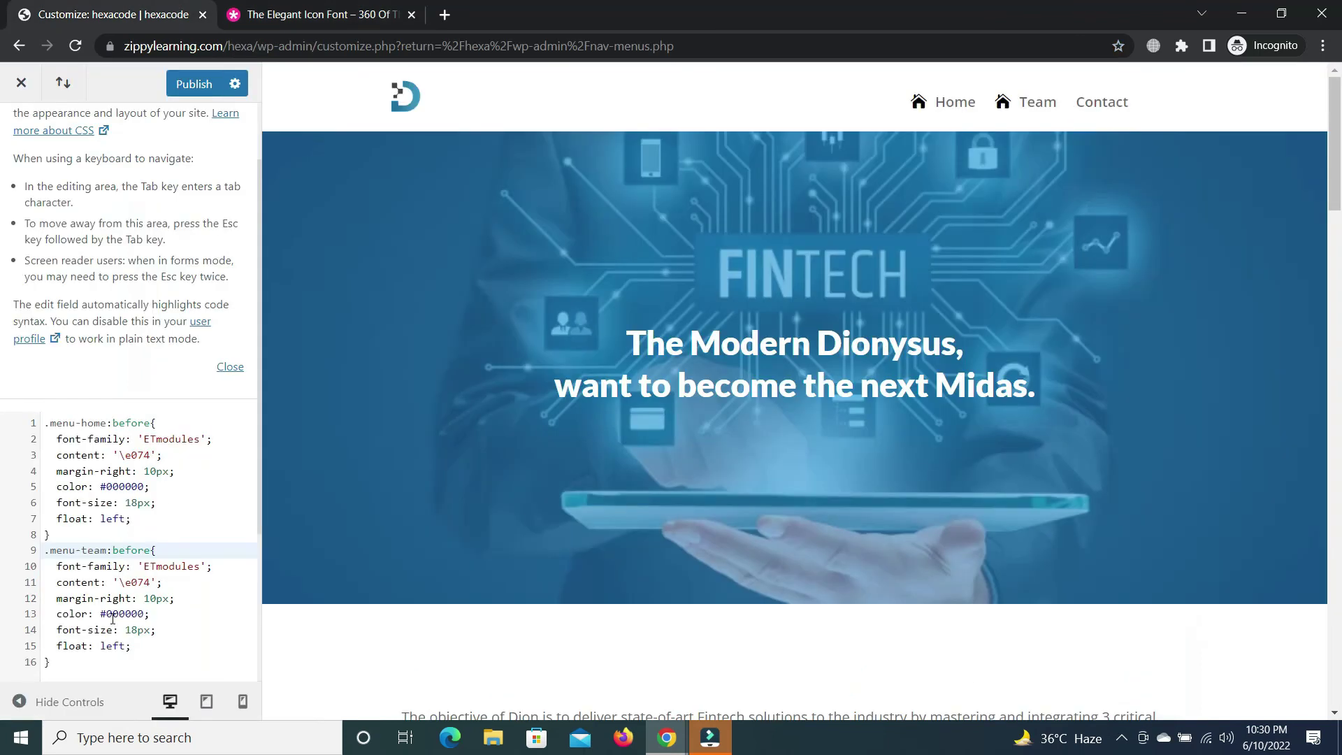
{"action": "left_click_drag", "start_coordinate": [124, 584], "coordinate": [150, 583]}
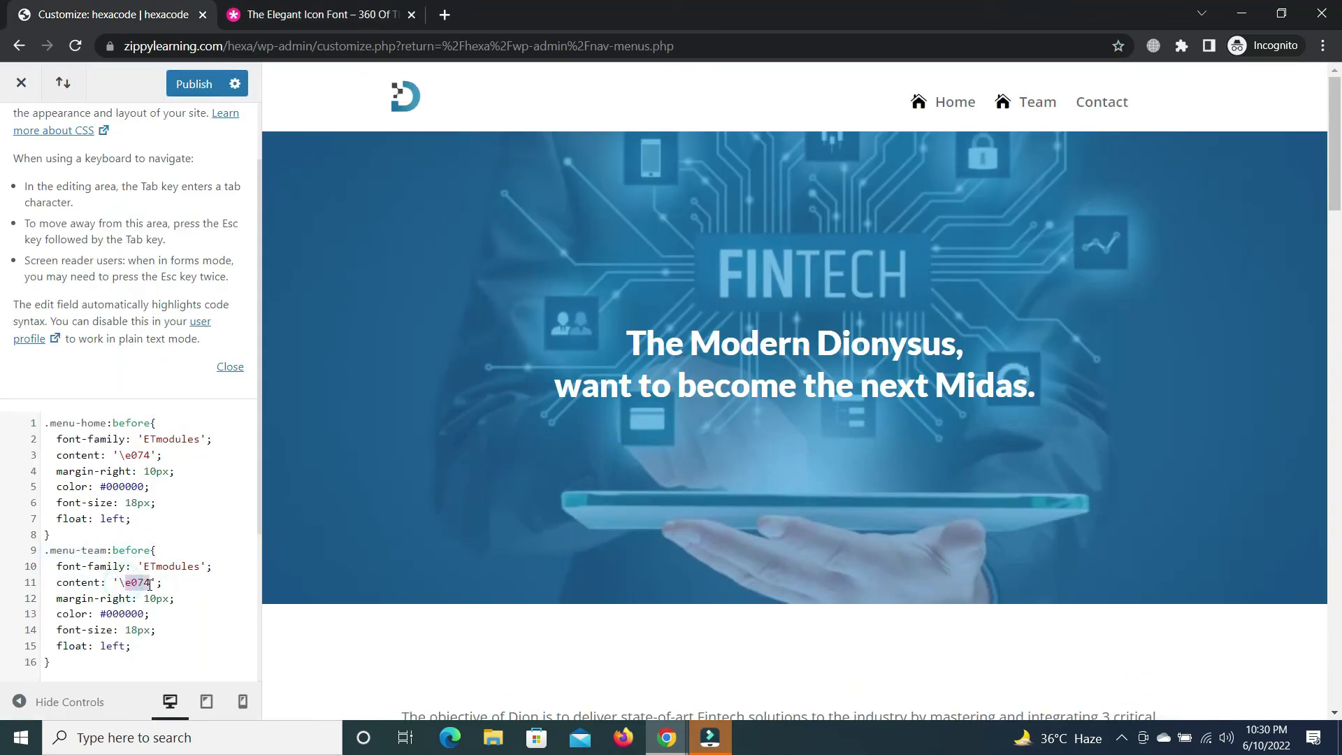
{"action": "type", "text": "e08b"}
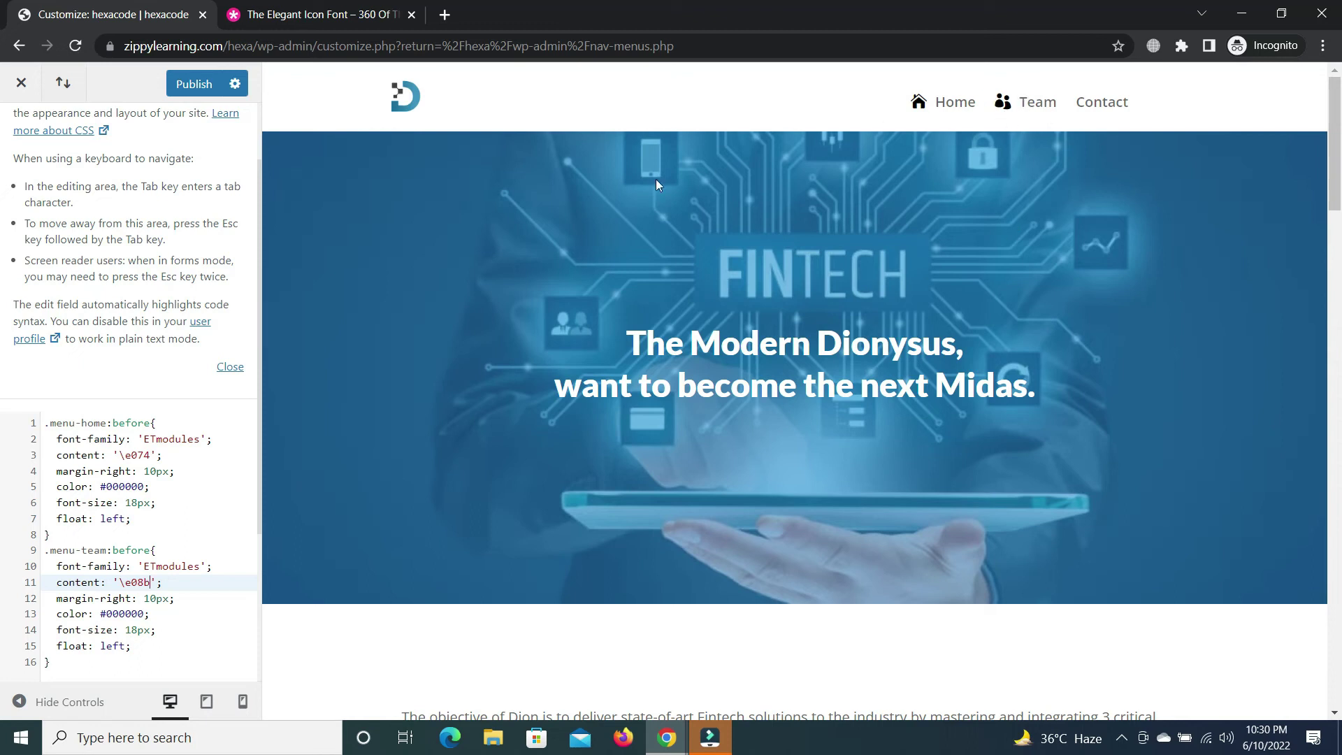
{"action": "scroll", "coordinate": [74, 567], "scroll_direction": "down", "scroll_amount": 2}
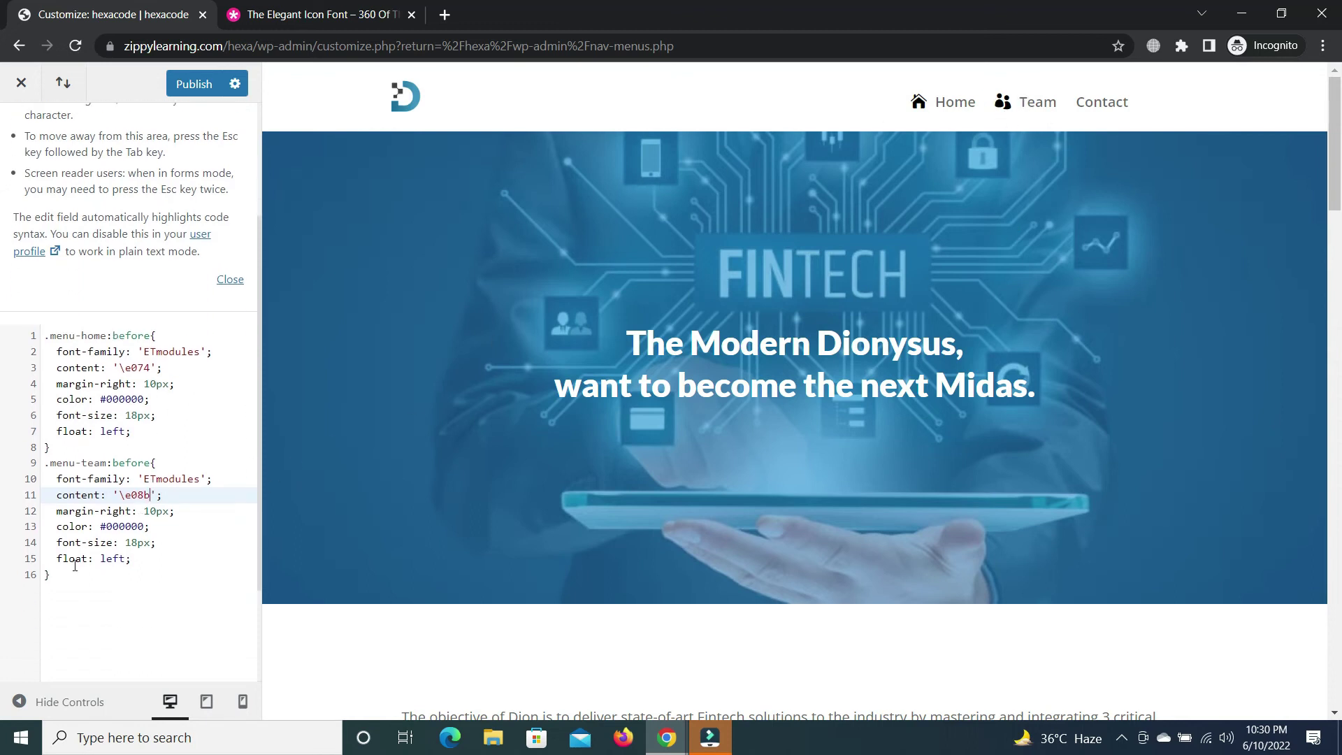
{"action": "left_click_drag", "start_coordinate": [44, 462], "coordinate": [85, 572]}
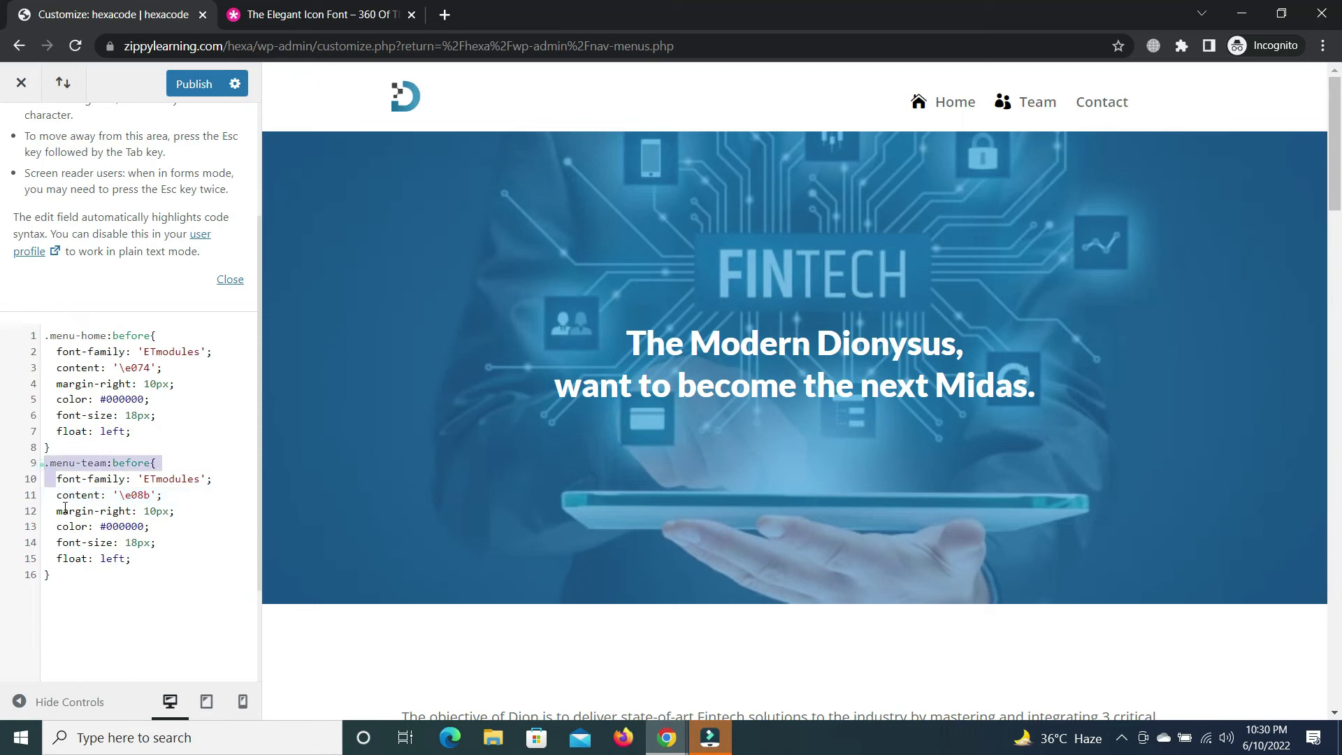
{"action": "key", "text": "ctrl+c"}
{"action": "left_click", "coordinate": [85, 571]}
{"action": "key", "text": "Return"}
{"action": "key", "text": "ctrl+v"}
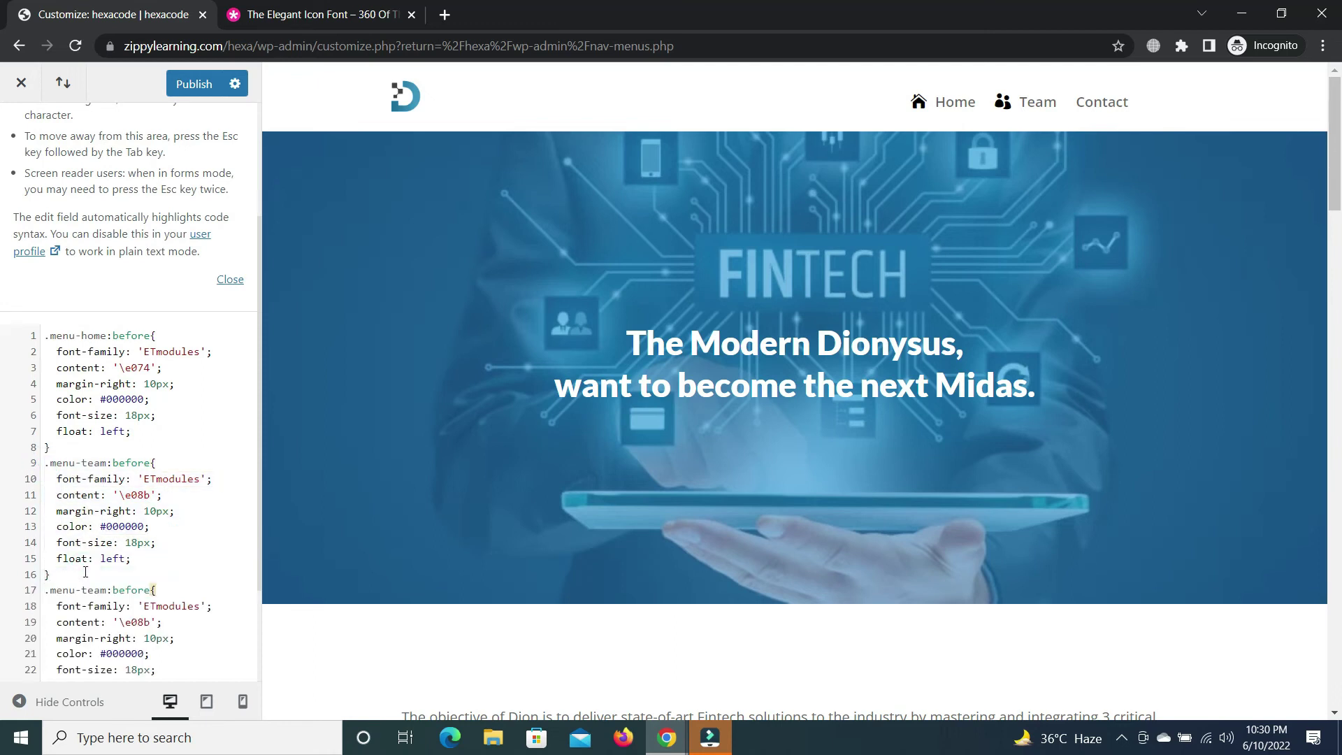
{"action": "left_click_drag", "start_coordinate": [83, 590], "coordinate": [107, 593]}
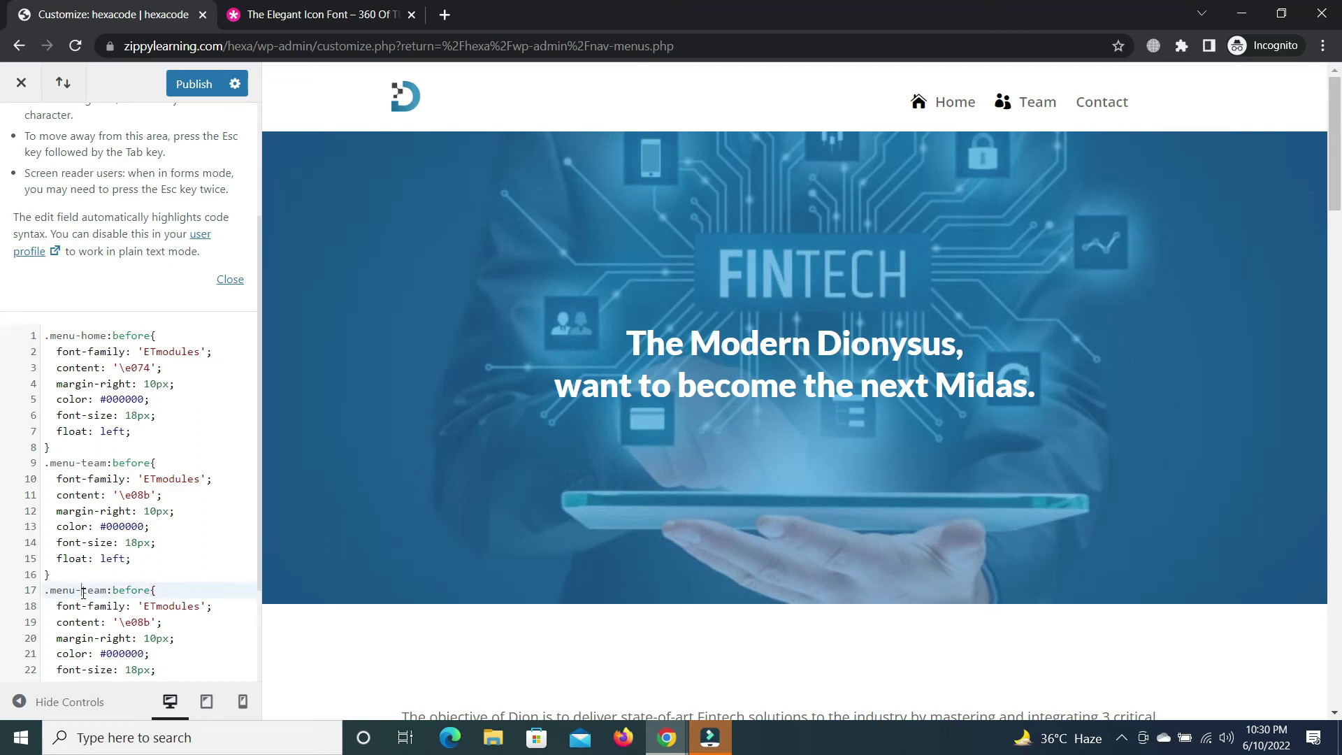
{"action": "type", "text": "co"}
{"action": "type", "text": "n"}
{"action": "key", "text": "ctrl+Tab"}
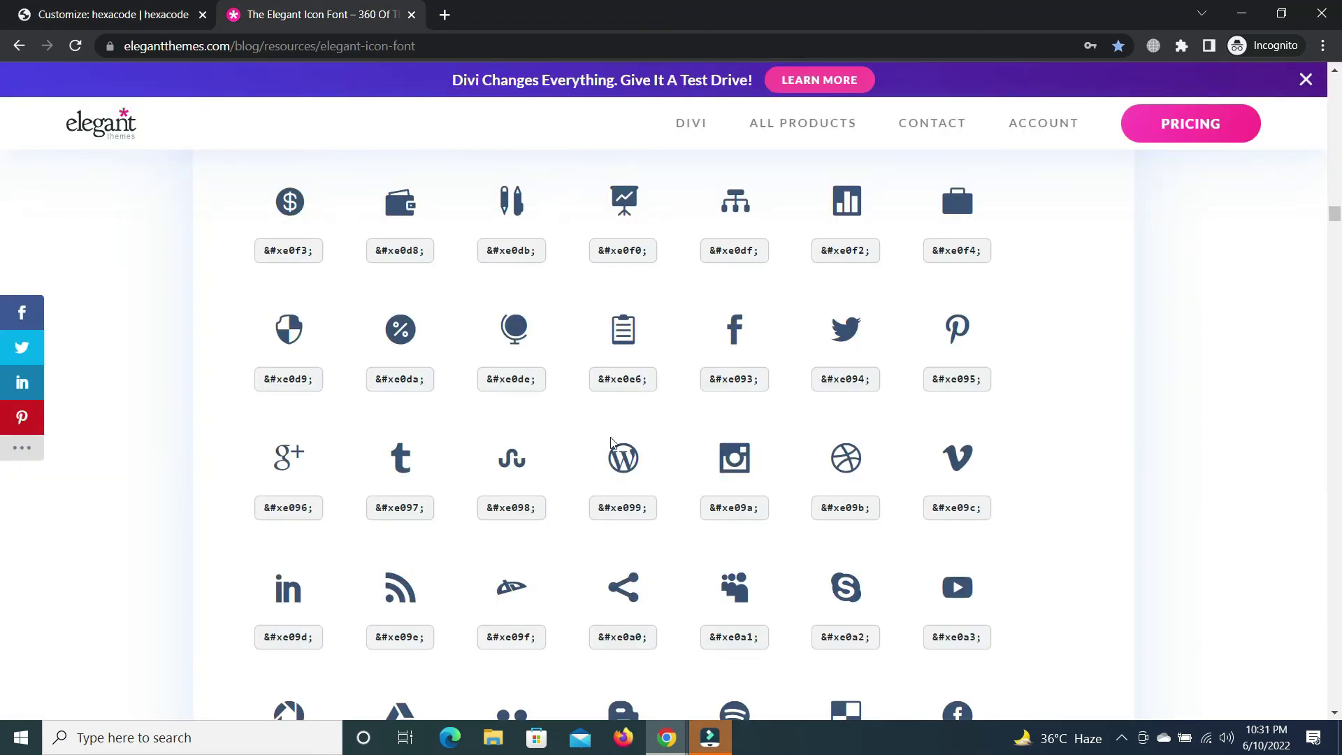
{"action": "scroll", "coordinate": [611, 444], "scroll_direction": "down", "scroll_amount": 2}
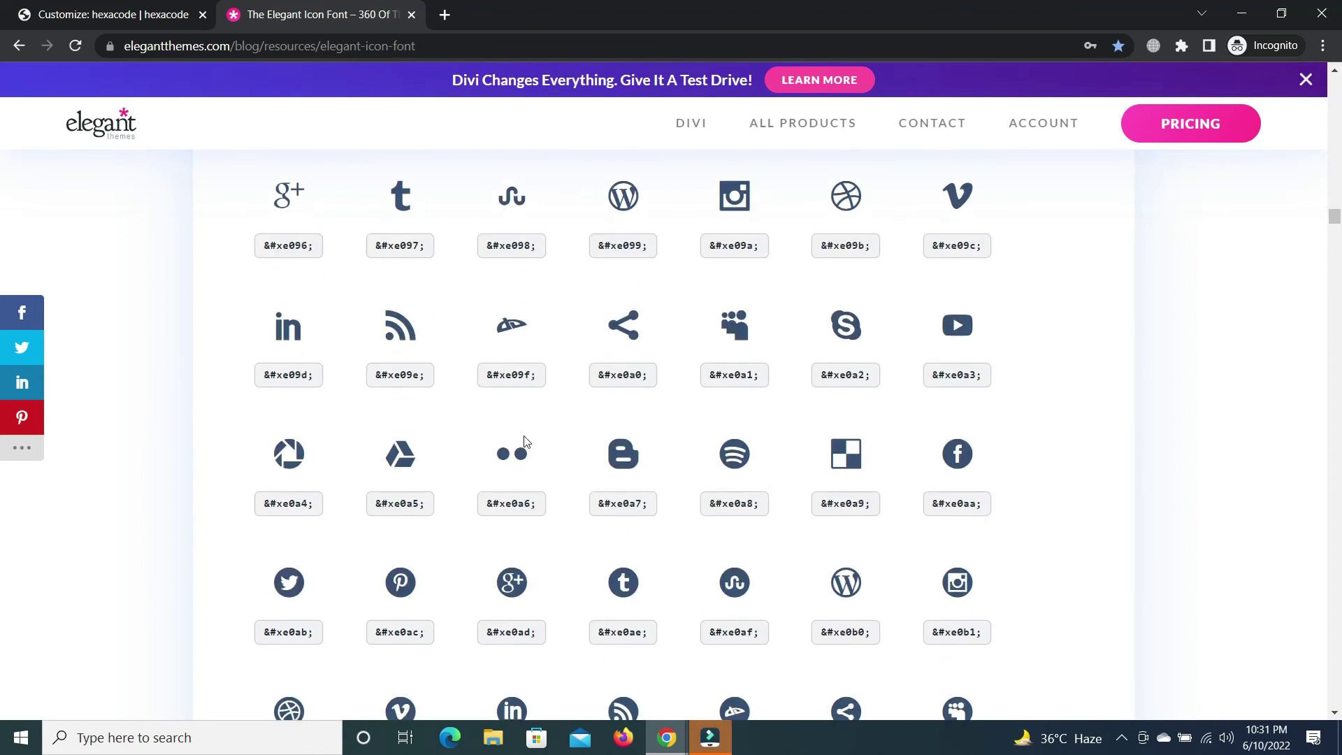
{"action": "scroll", "coordinate": [769, 442], "scroll_direction": "down", "scroll_amount": 2}
{"action": "scroll", "coordinate": [578, 420], "scroll_direction": "down", "scroll_amount": 4}
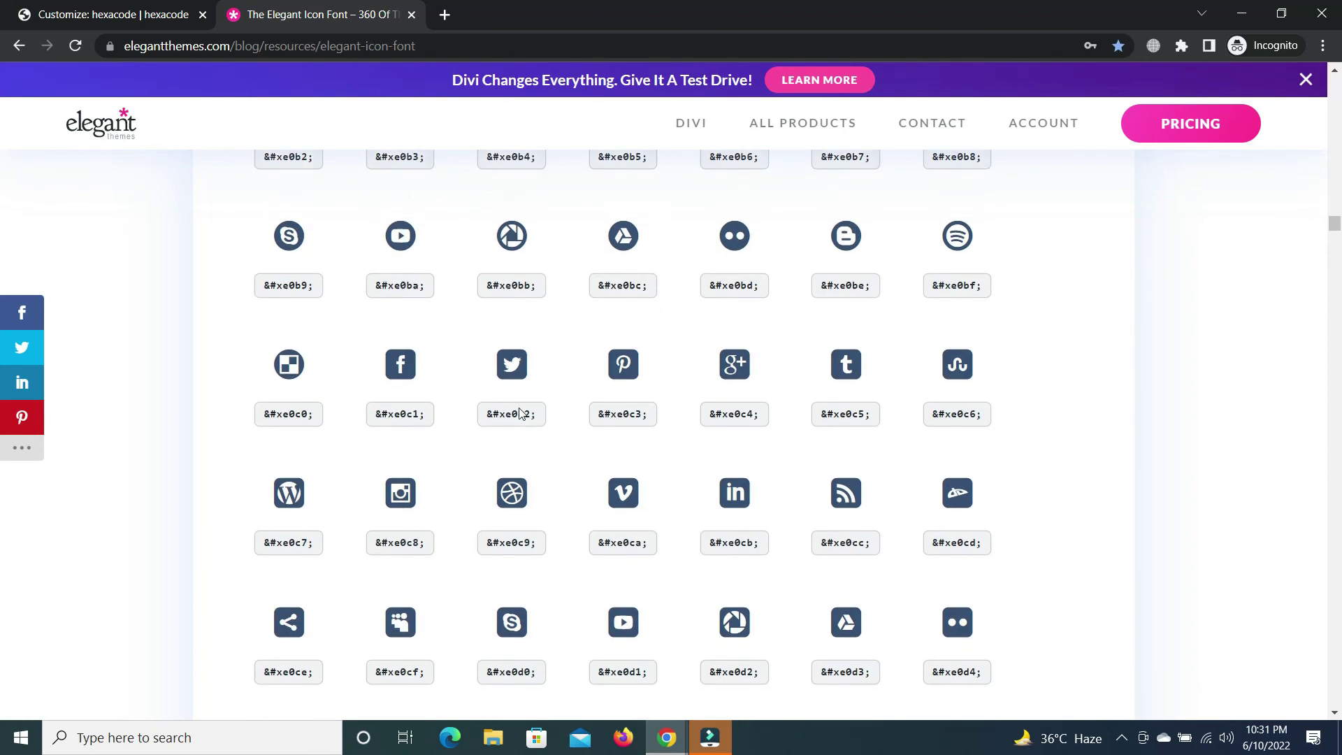
{"action": "scroll", "coordinate": [659, 425], "scroll_direction": "down", "scroll_amount": 2}
{"action": "scroll", "coordinate": [629, 422], "scroll_direction": "down", "scroll_amount": 3}
{"action": "scroll", "coordinate": [599, 420], "scroll_direction": "up", "scroll_amount": 1}
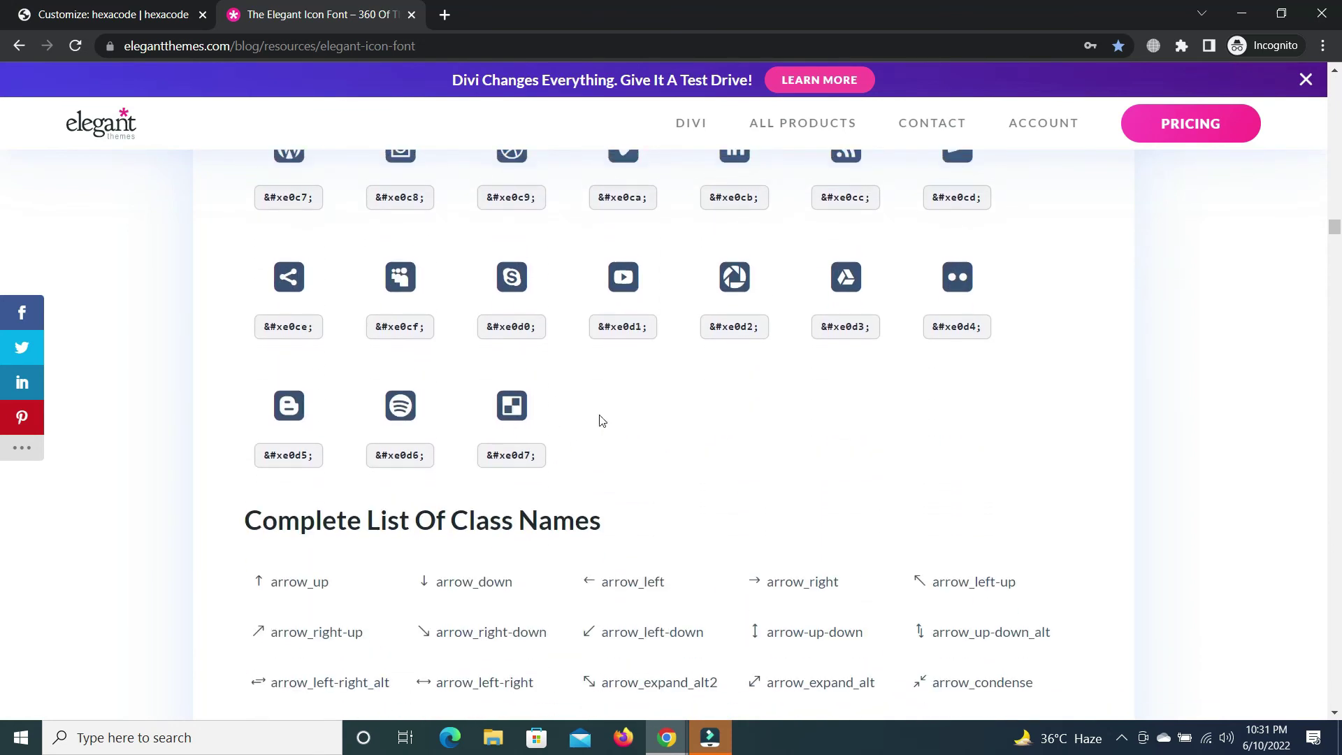
{"action": "scroll", "coordinate": [567, 409], "scroll_direction": "up", "scroll_amount": 6}
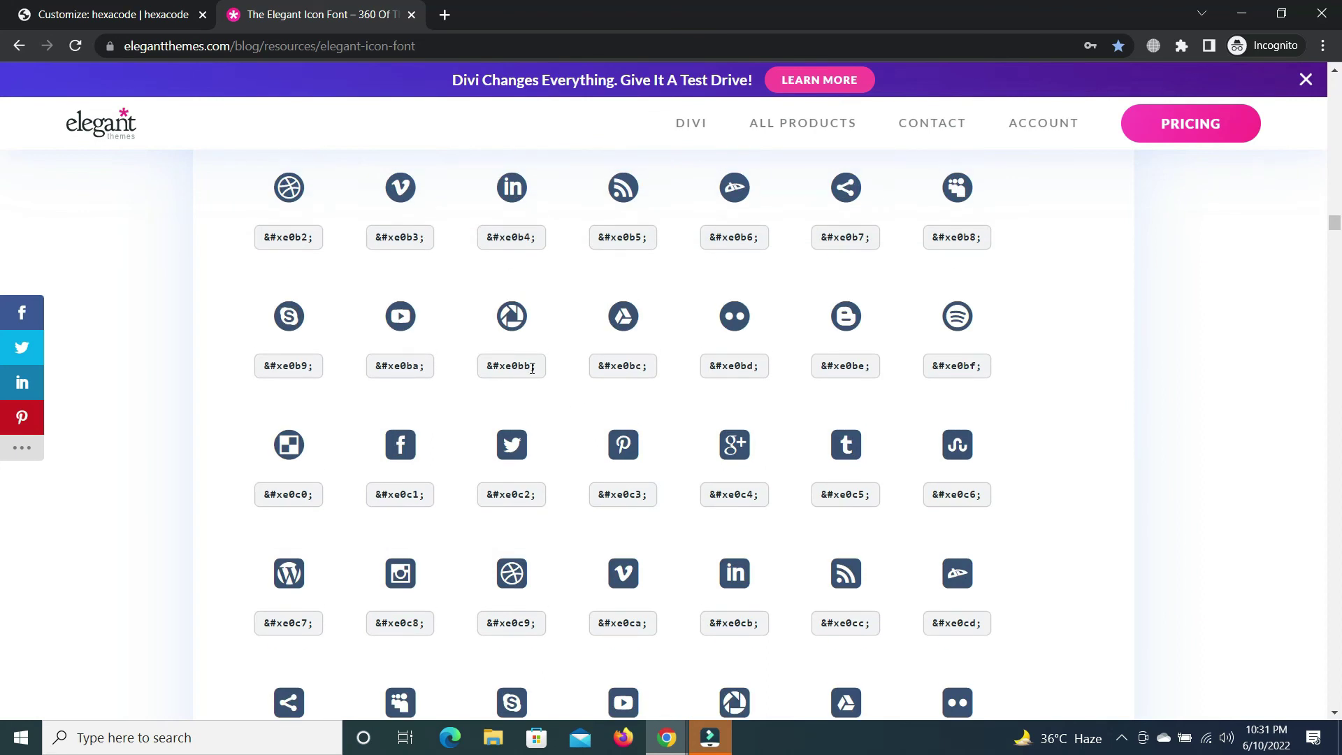
- Select the round icon's 0bb code on the Elegant Themes icon page
{"action": "left_click_drag", "start_coordinate": [534, 365], "coordinate": [508, 368]}
{"action": "left_click", "coordinate": [158, 14]}
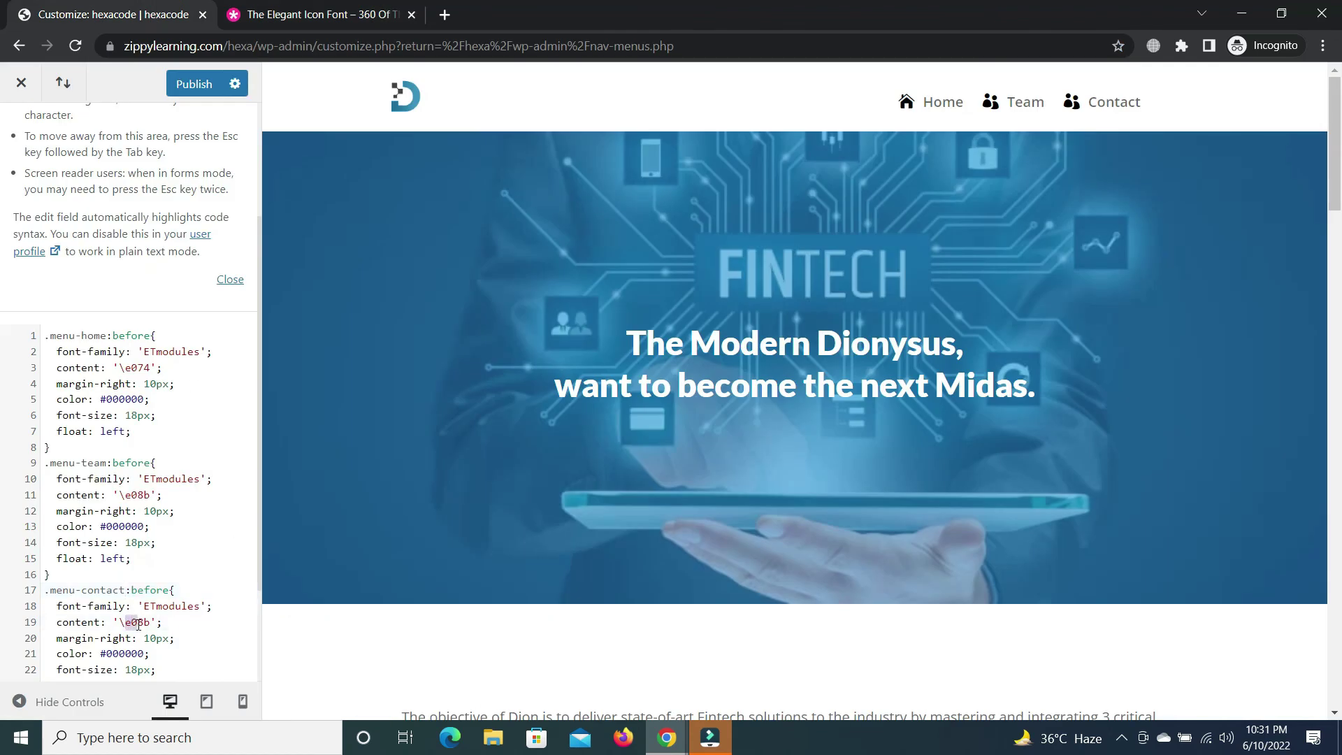
- Replace e08b with e0bb in the .menu-contact:before content property
{"action": "left_click_drag", "start_coordinate": [123, 625], "coordinate": [149, 626]}
{"action": "type", "text": "e0bb"}
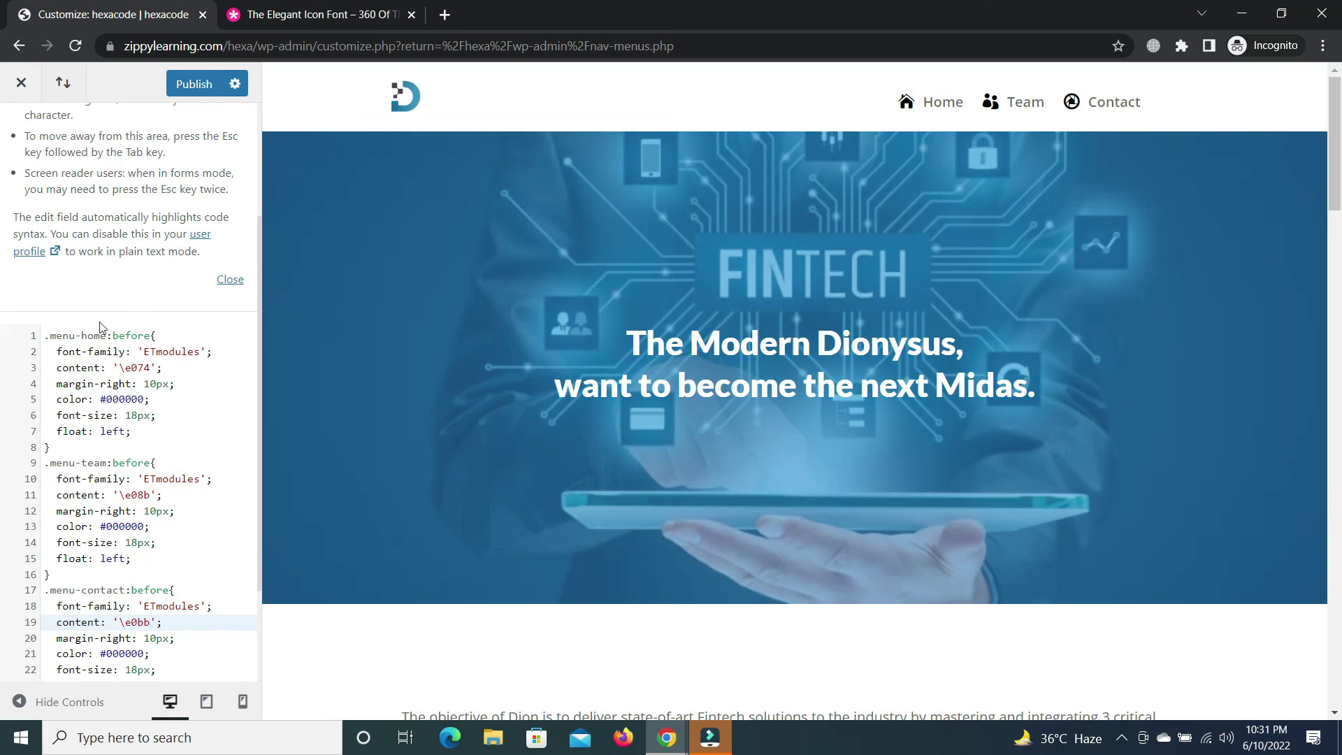
- Return to the Elegant Themes Icon Font page showing the e0bb code
{"action": "left_click", "coordinate": [306, 18]}
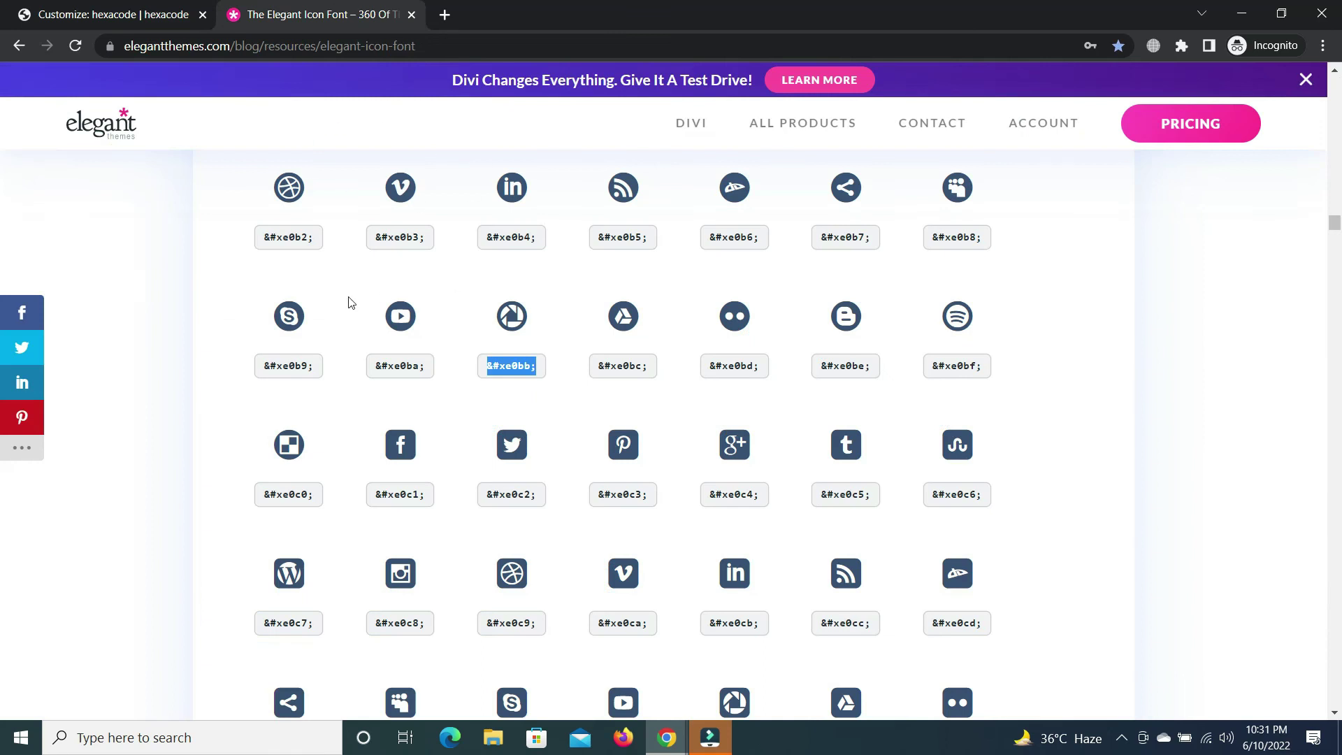